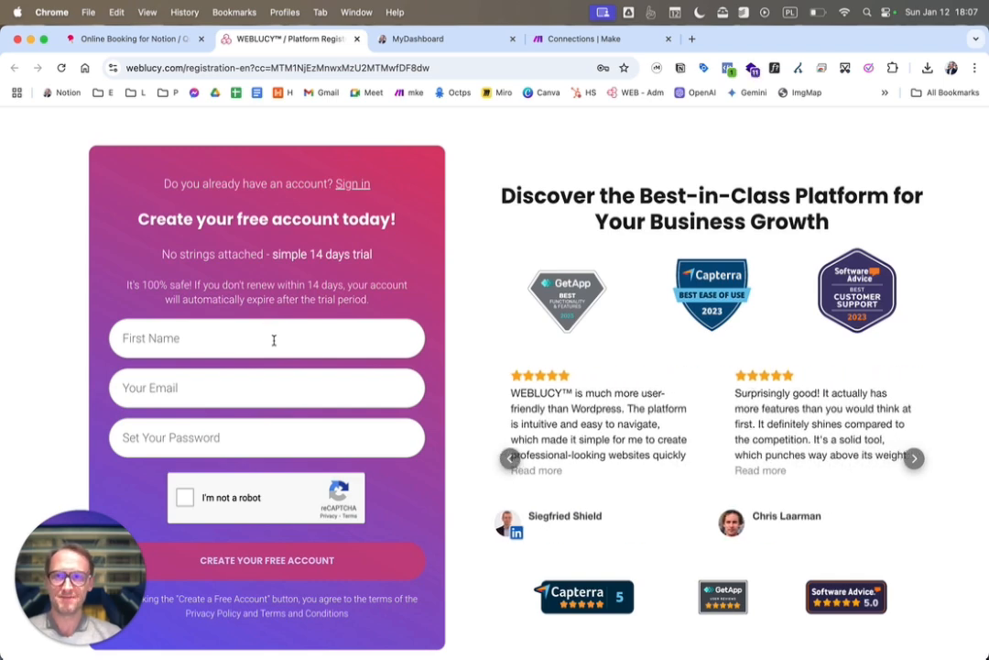
Register a free trial account with the first name, e-mail and account password, and complete the robot check
left_click(273, 339)
left_click(247, 388)
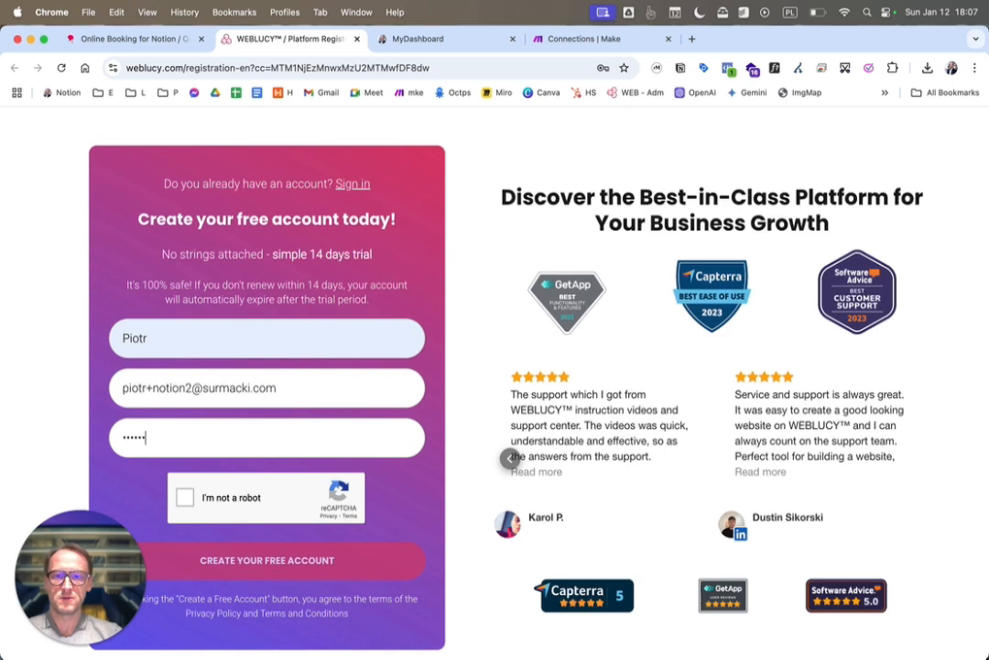
type("•••")
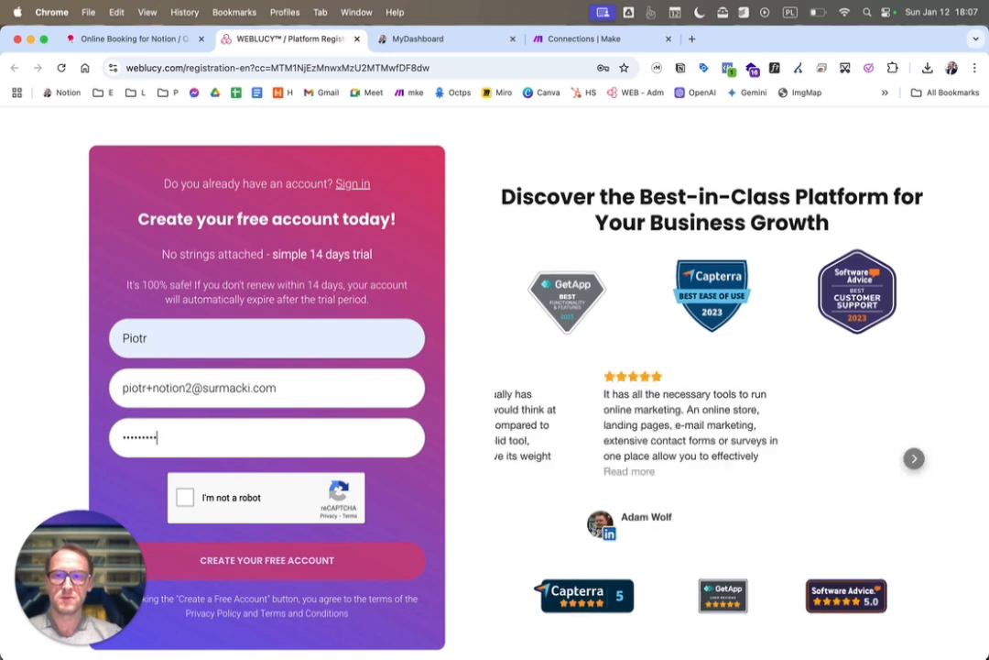
left_click(187, 500)
left_click(252, 552)
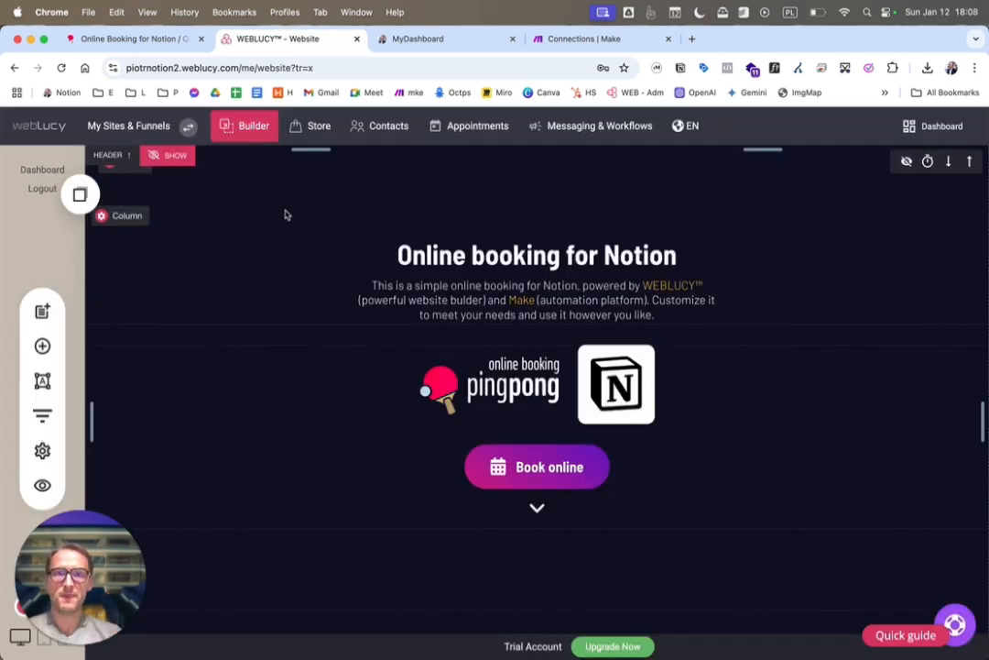
Duplicate the Notion template linked in Step #2 of the booking guide into the private workspace, and open the copy
left_click(123, 38)
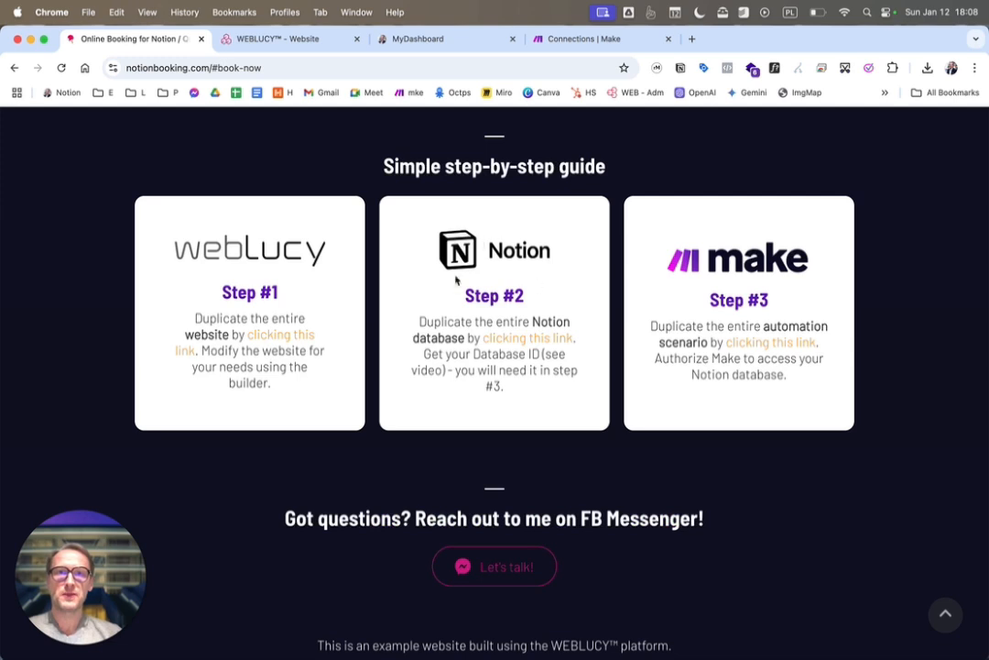
left_click(510, 344)
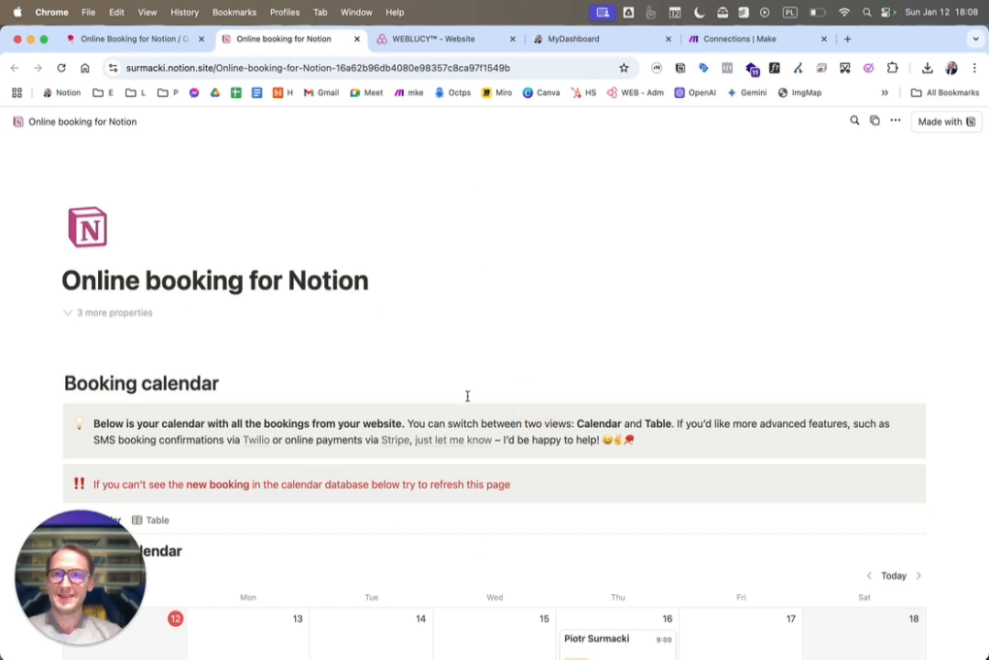
left_click(875, 123)
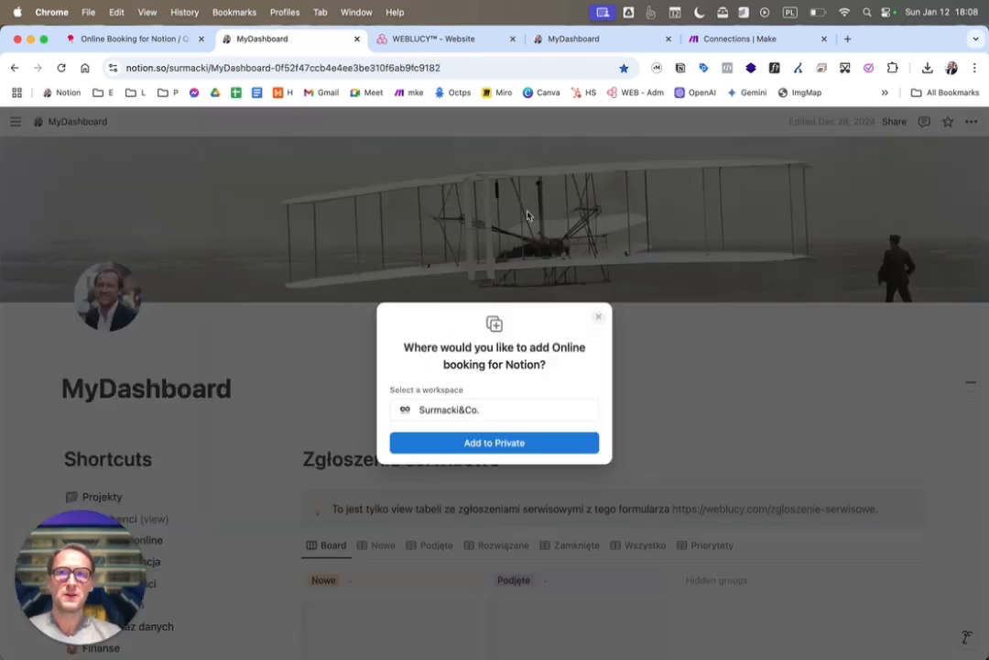
left_click(481, 444)
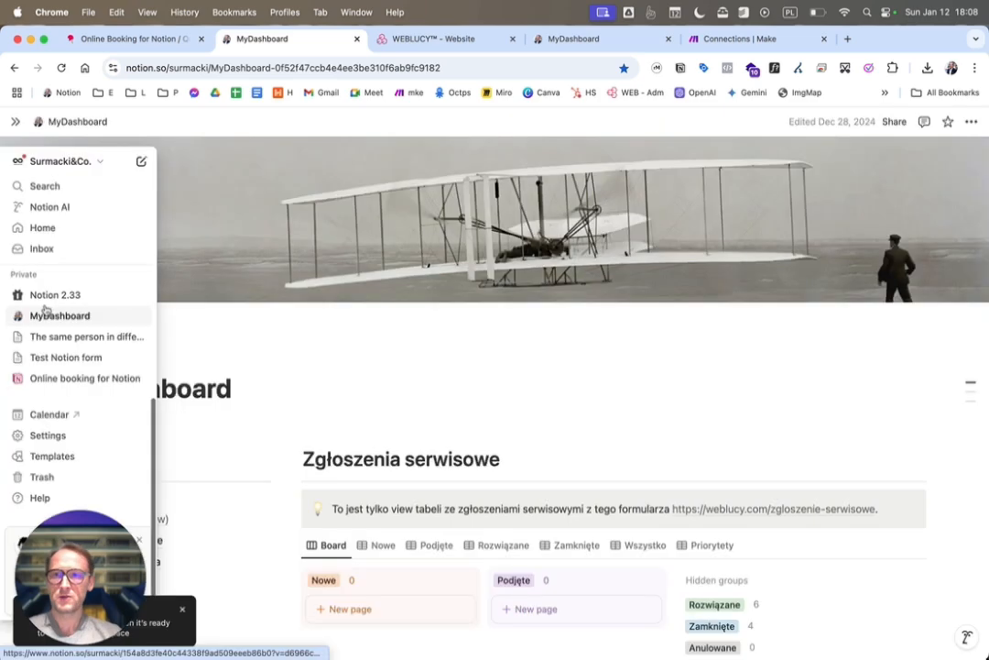
left_click(61, 379)
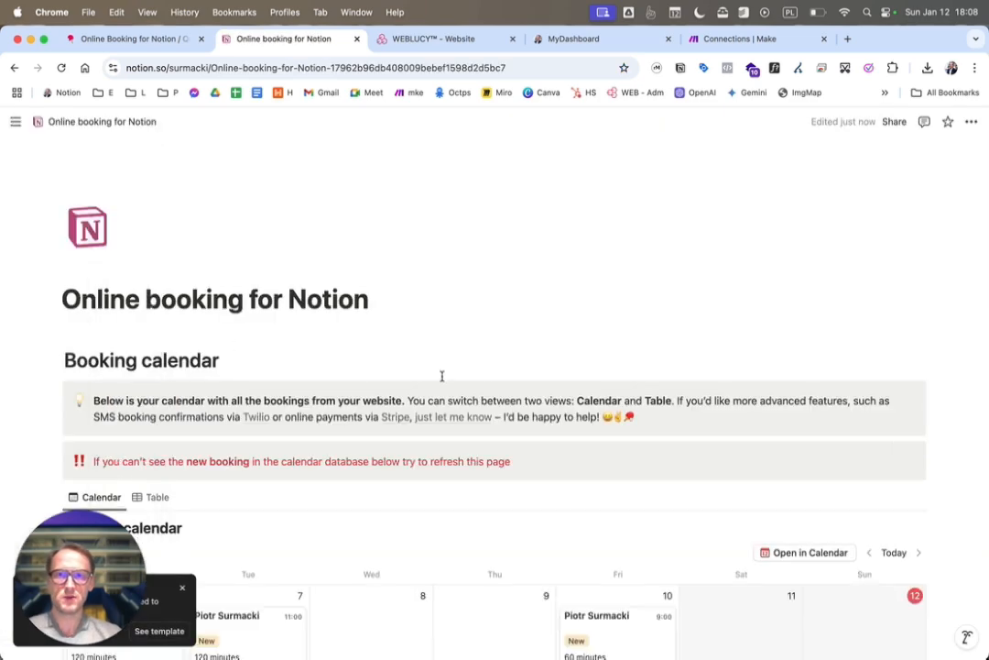
Delete all sample bookings from the Booking calendar using its Table view, and return to the Calendar view
scroll(442, 375, "down", 3)
scroll(442, 376, "down", 1)
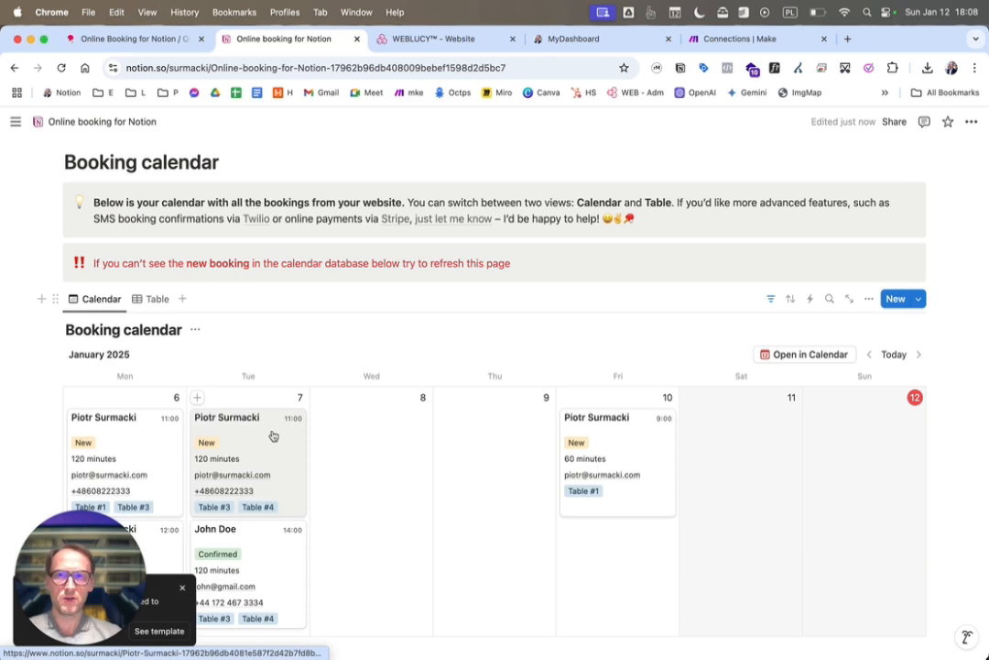
left_click(153, 300)
scroll(186, 376, "down", 5)
scroll(110, 334, "up", 6)
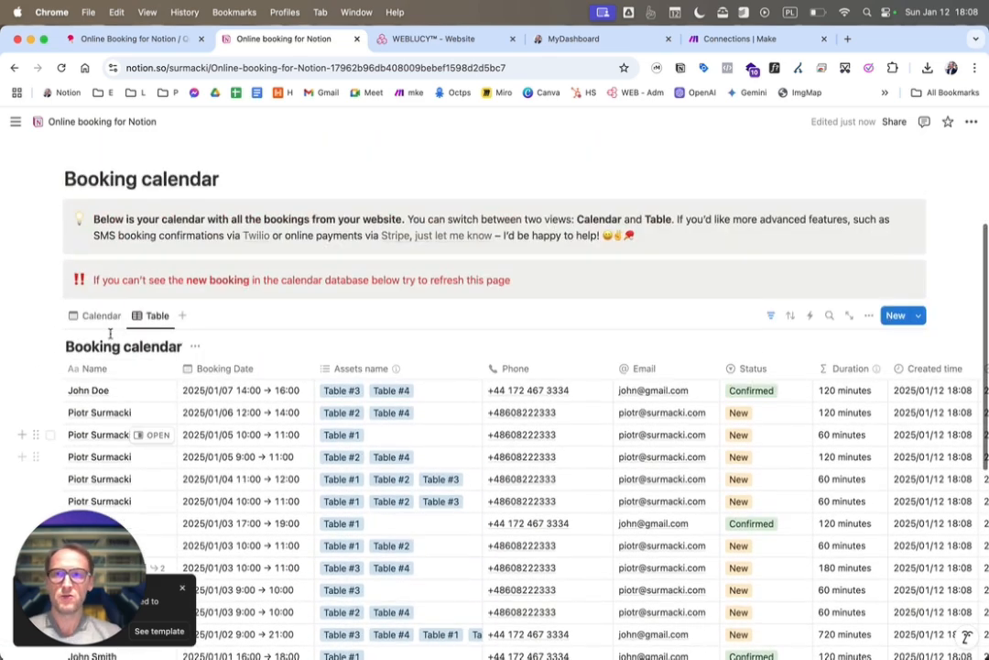
left_click(50, 369)
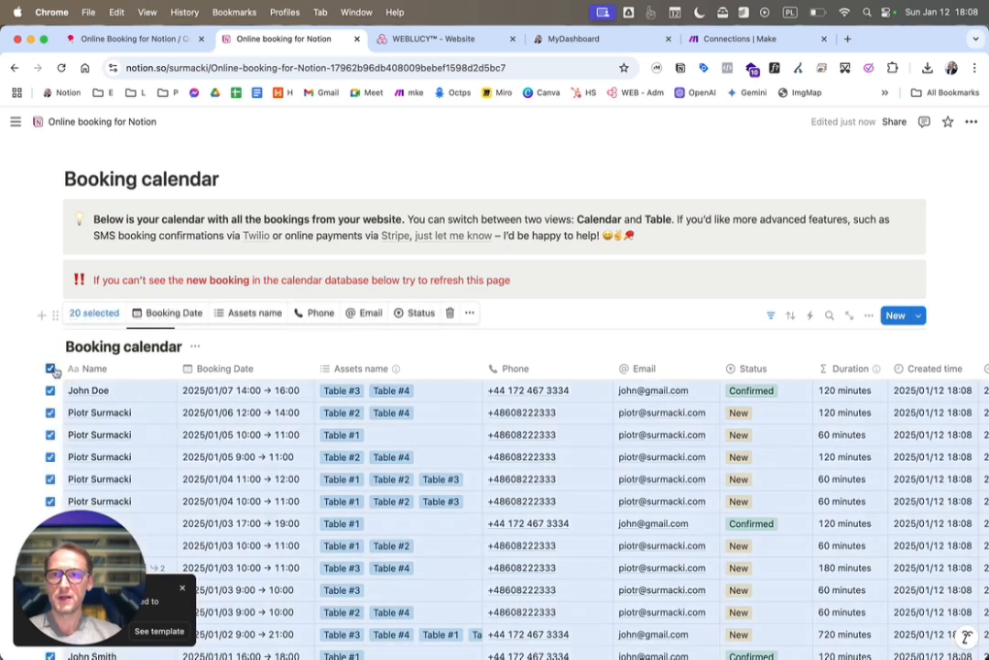
left_click(450, 312)
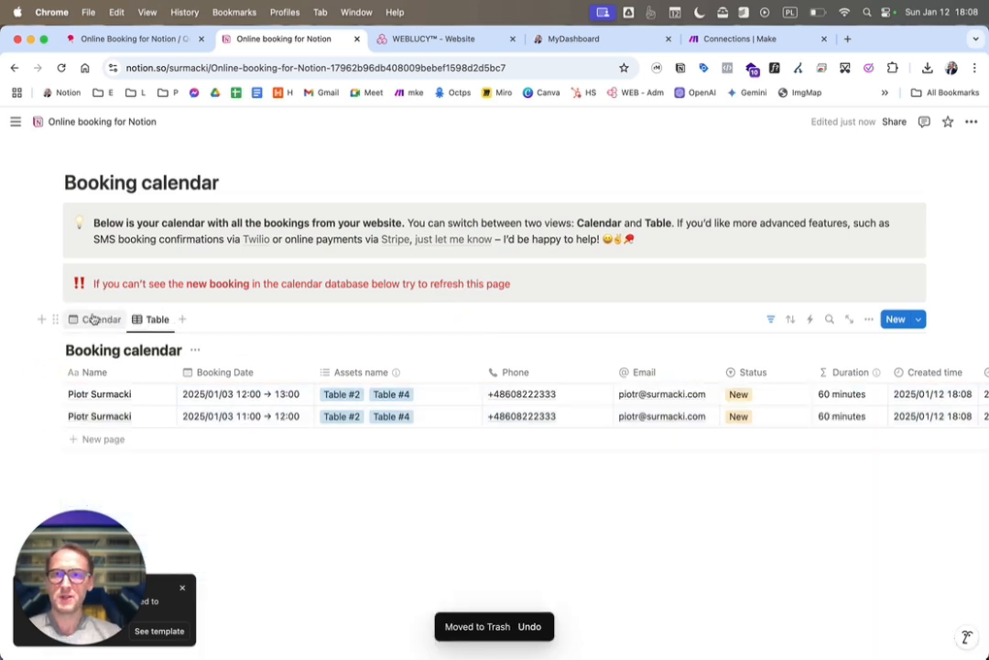
left_click(51, 372)
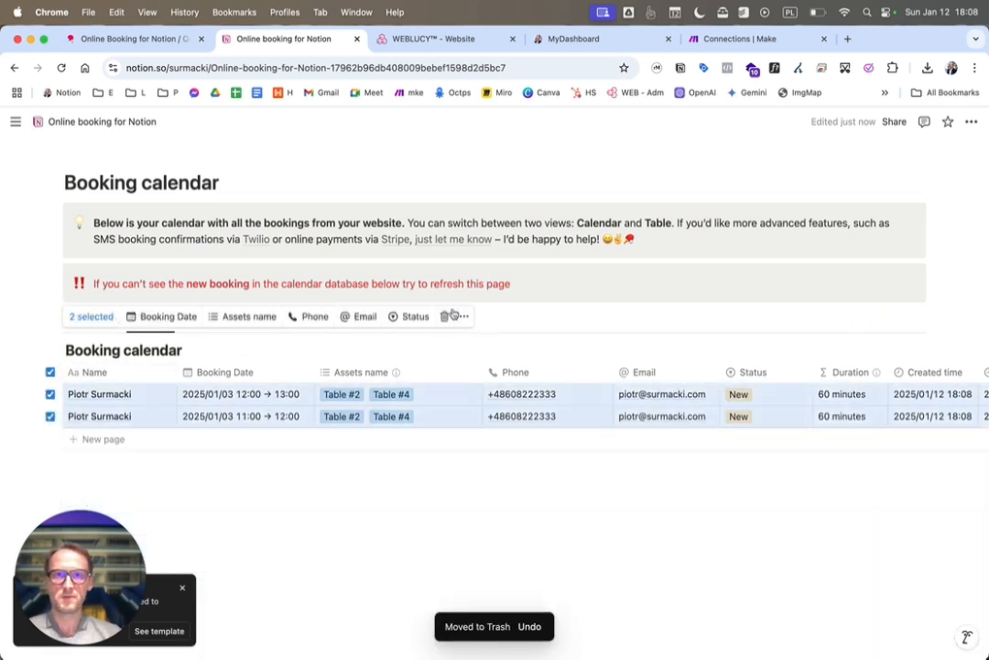
left_click(449, 315)
left_click(91, 342)
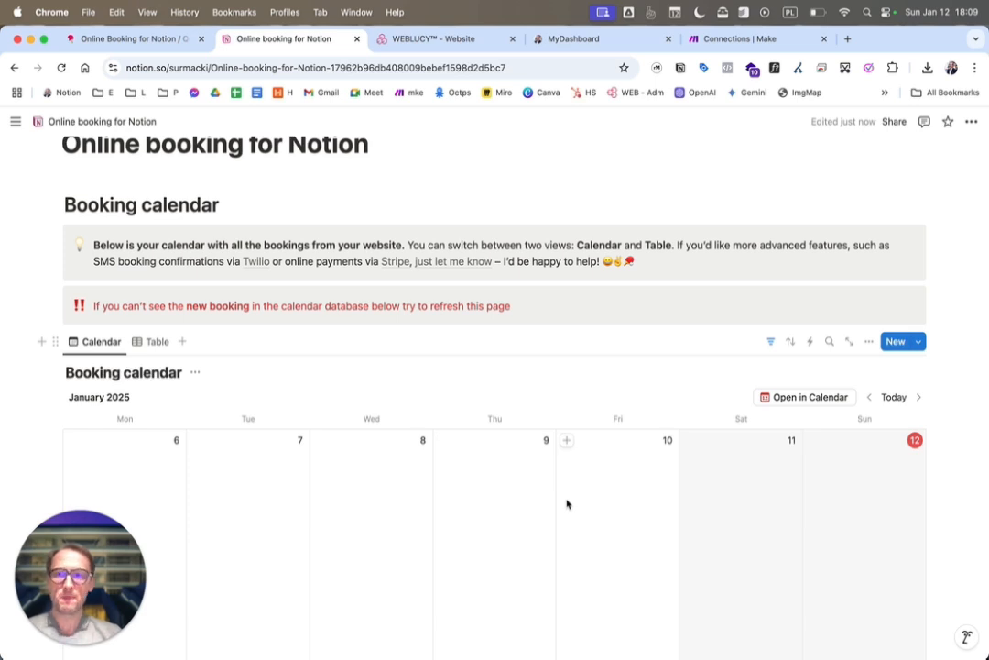
Copy the link of the full-page Booking calendar database and paste it over the old Notion link in the TextEdit note
left_click(850, 343)
left_click(970, 127)
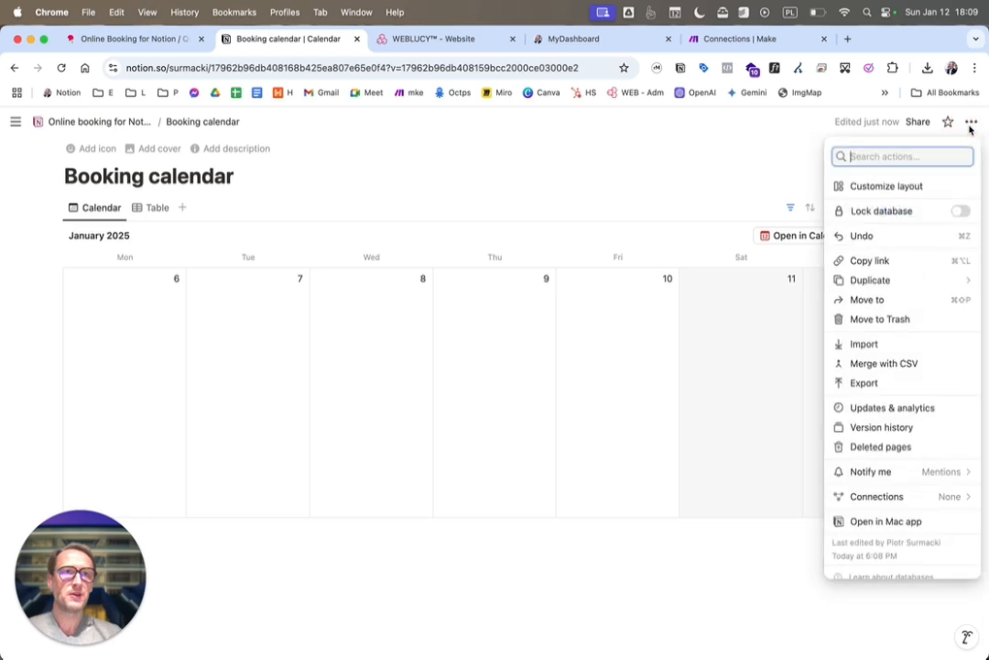
left_click(872, 260)
key("super+Tab")
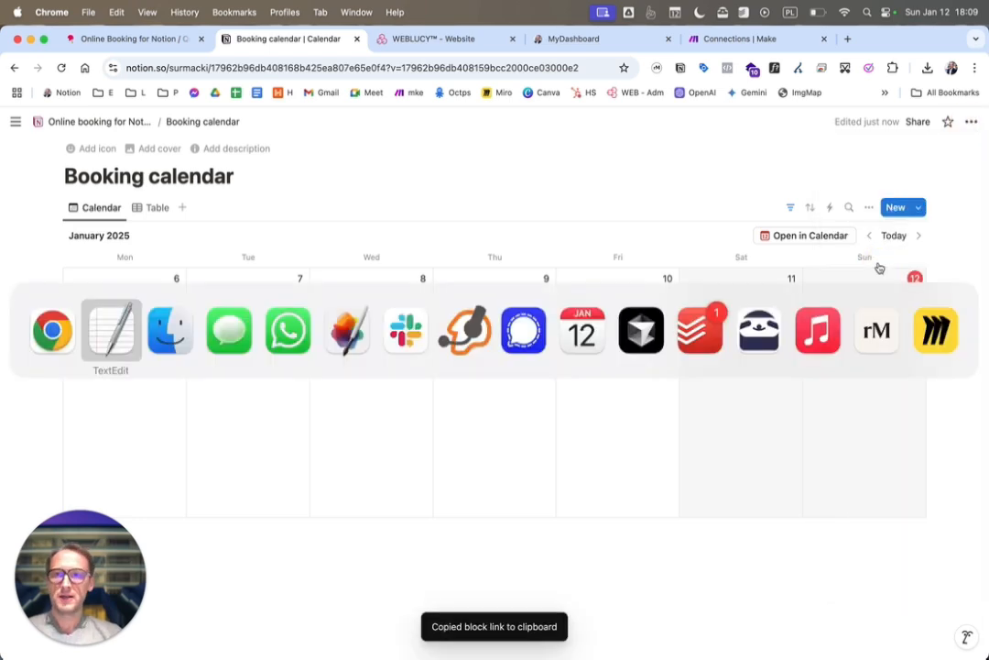
left_click(826, 447)
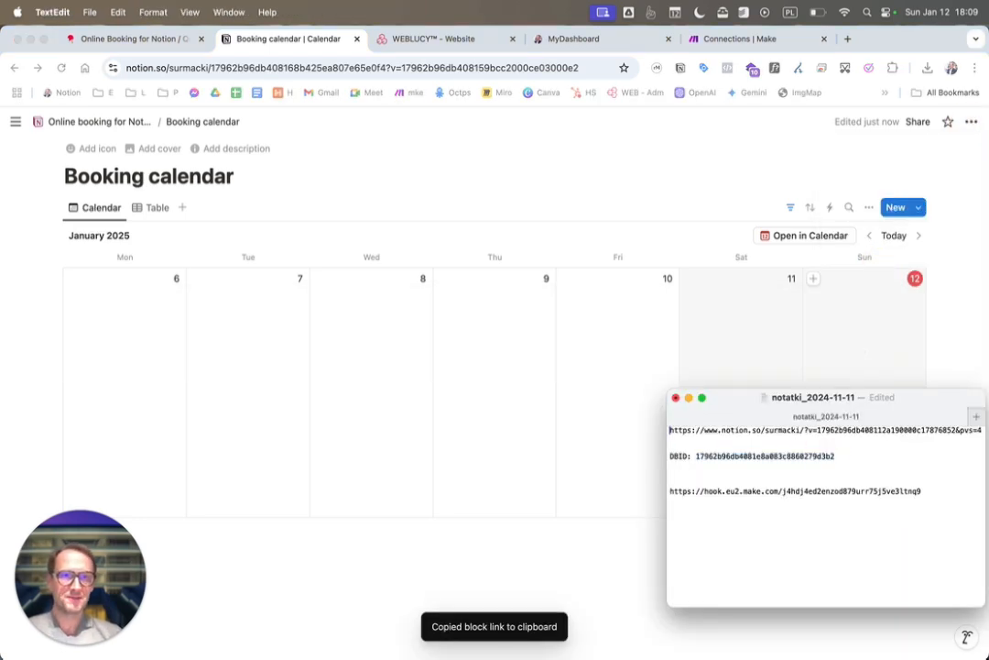
key("shift+super+Right")
key("super+v")
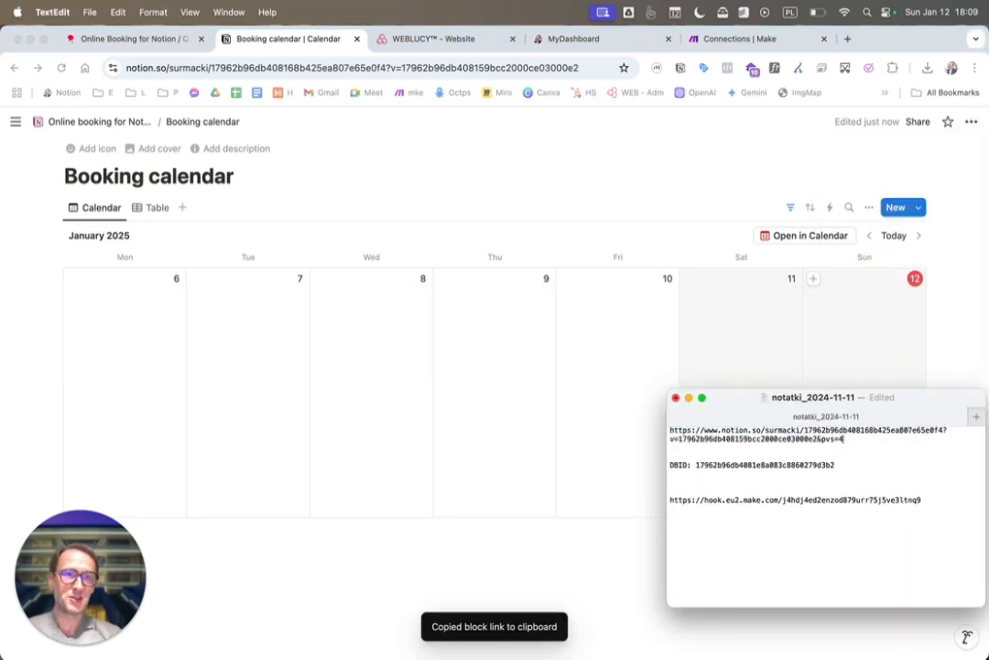
Copy the database ID from the pasted Notion link and replace the value after DBID with it
double_click(853, 431)
key("super+c")
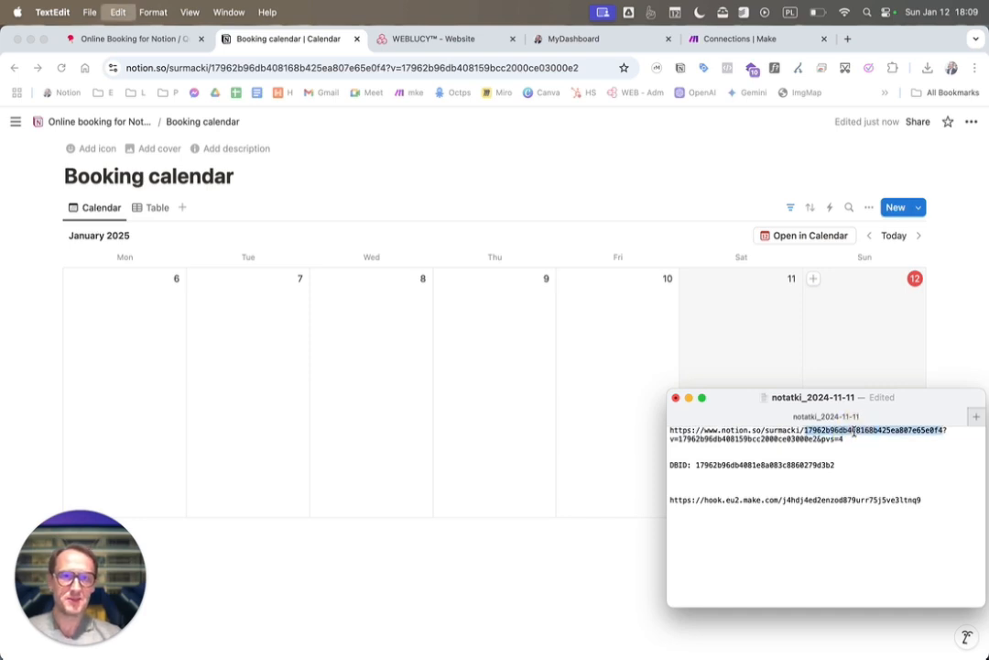
double_click(744, 471)
left_click(736, 464)
double_click(737, 465)
key("super+v")
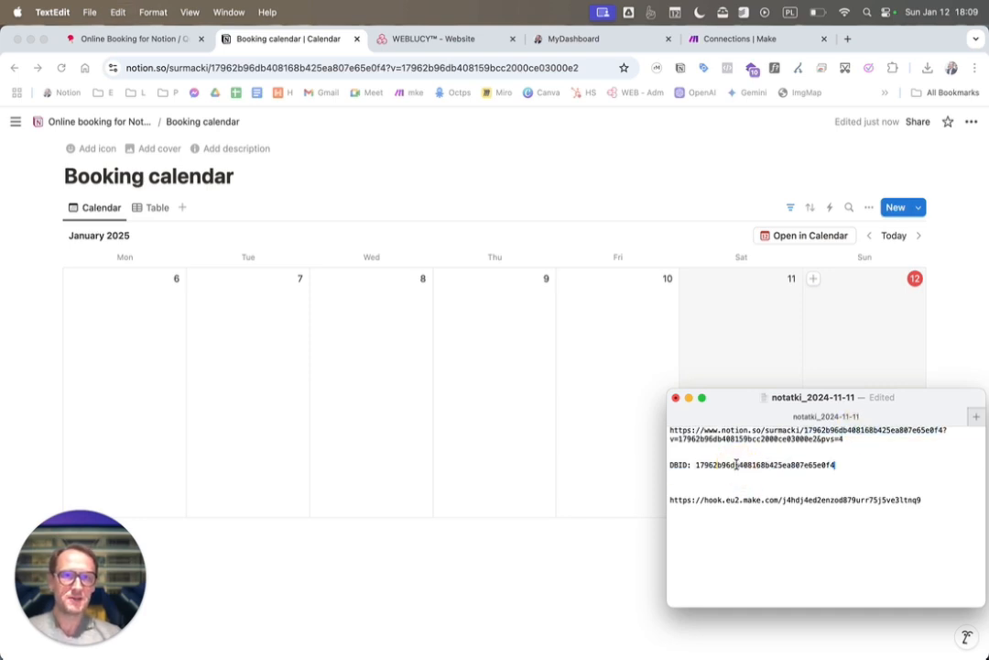
Switch back to Chrome and open the notion_booking.json scenario file linked in Step #3 of the booking guide
key("super+Tab")
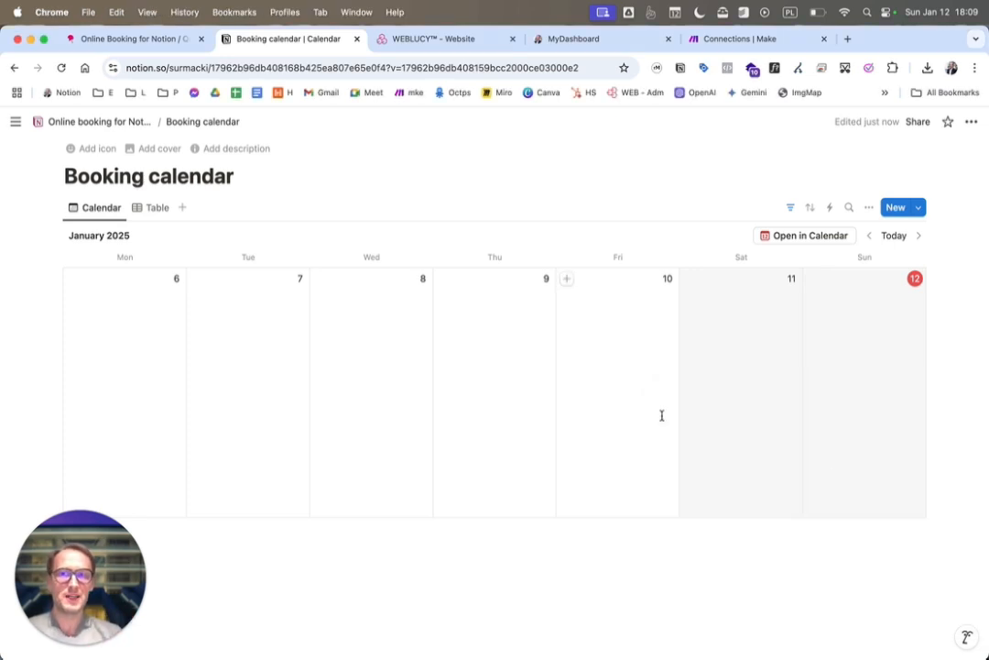
left_click(149, 39)
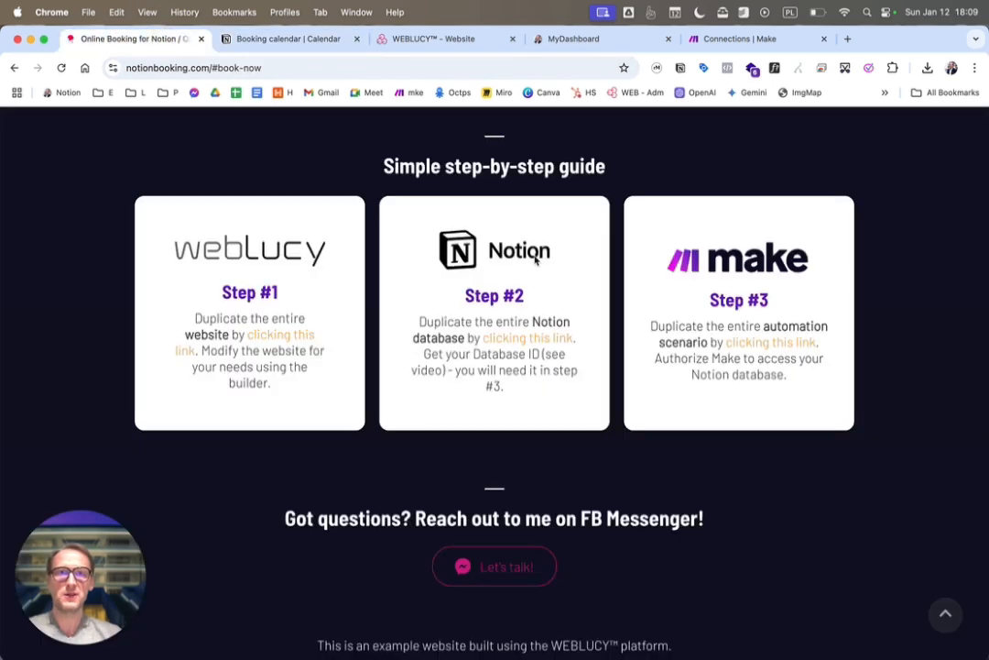
left_click(753, 349)
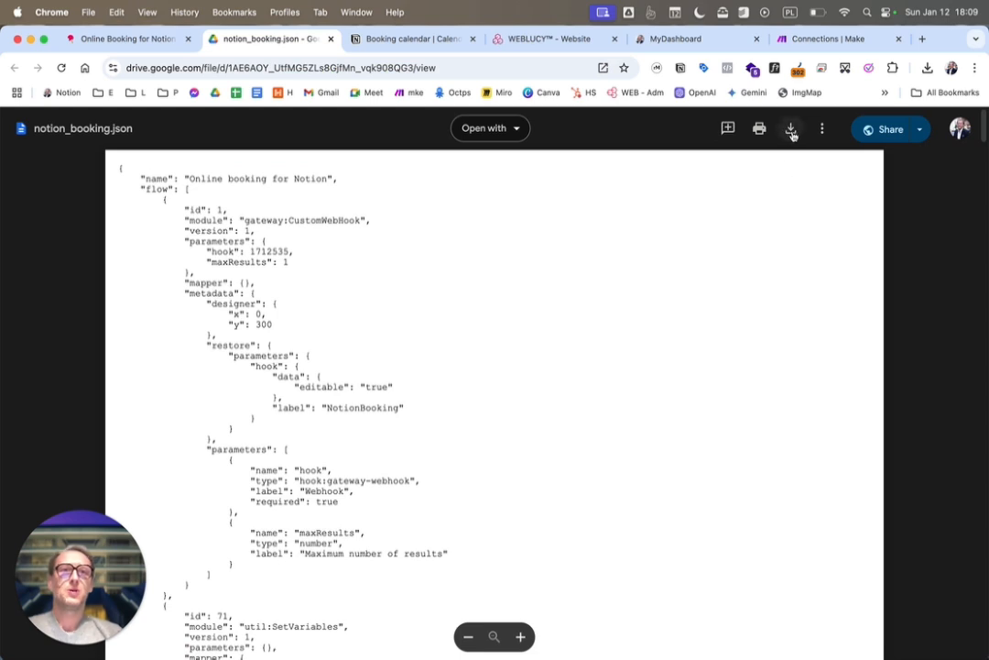
key("super+Tab")
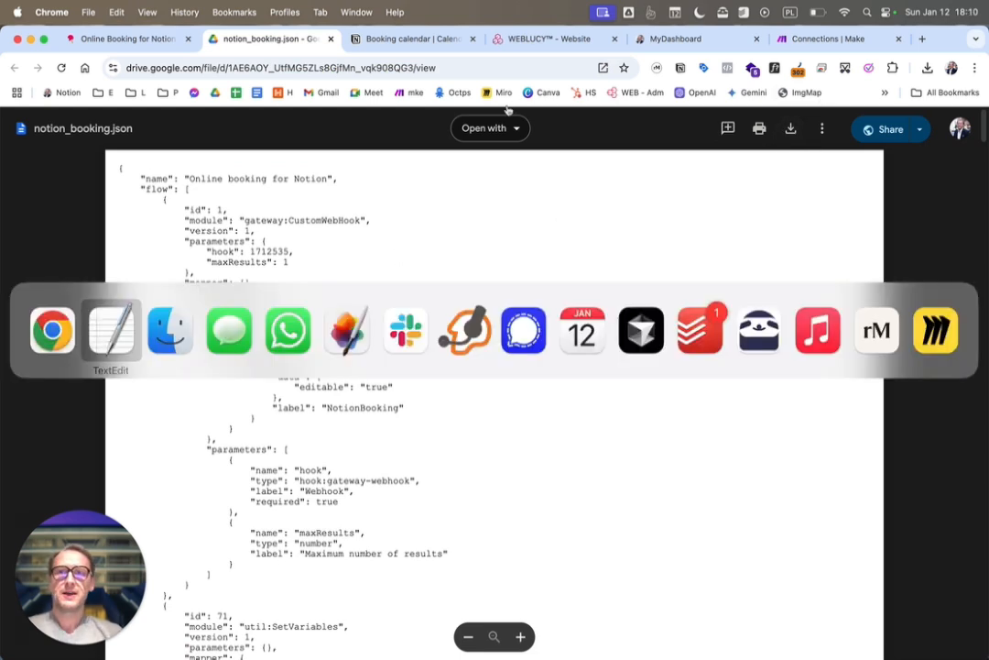
key("super+Tab")
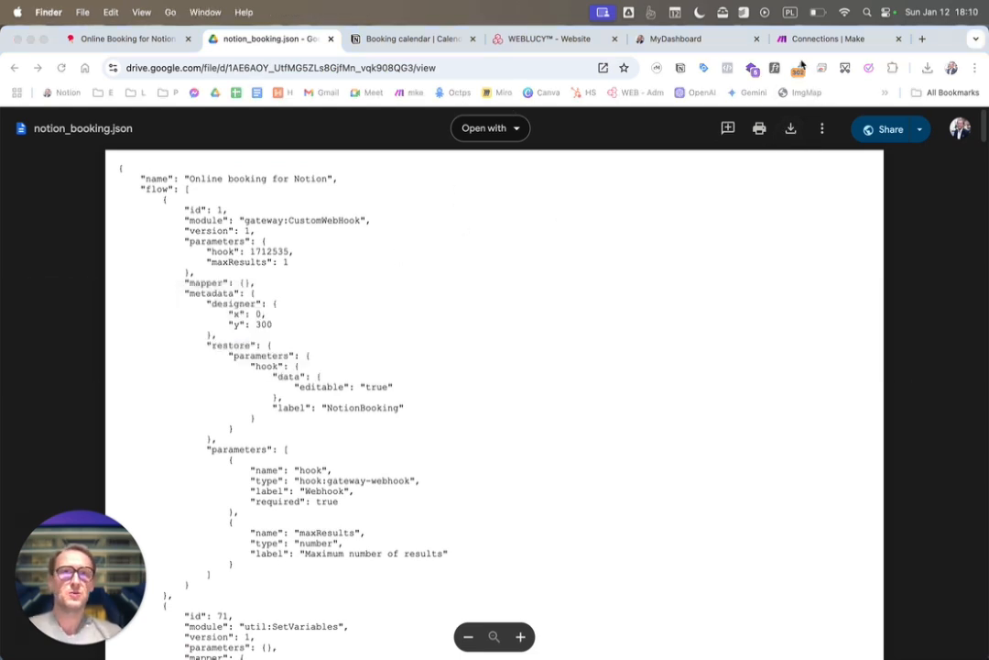
Create a new scenario in the Notion Booking folder in Make
left_click(834, 46)
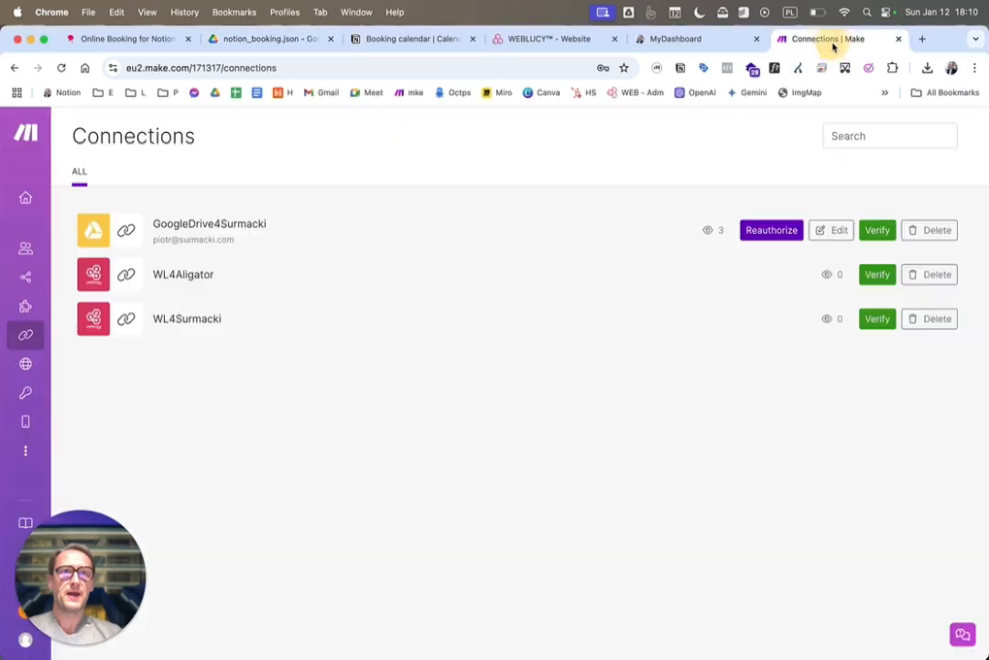
left_click(26, 276)
left_click(841, 135)
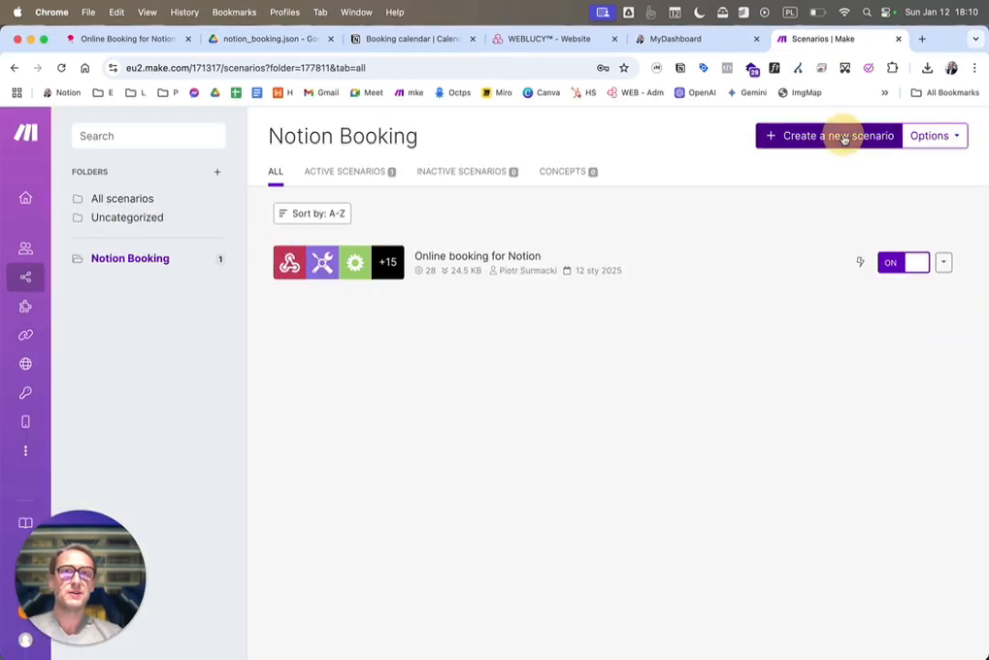
left_click(349, 288)
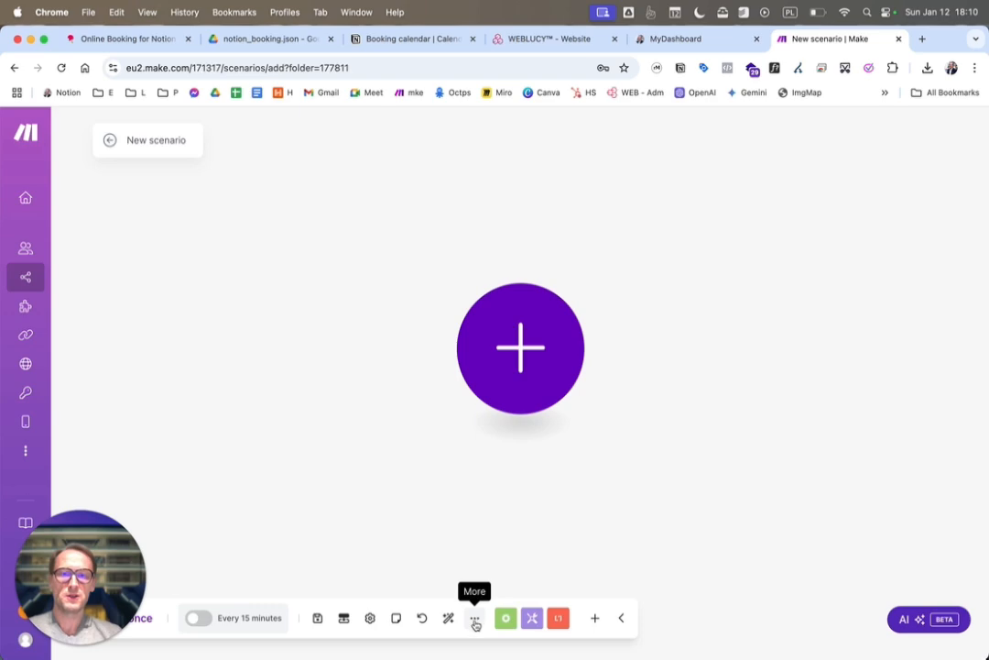
Import the notion_booking.json blueprint from Downloads into the new scenario
left_click(476, 622)
left_click(420, 591)
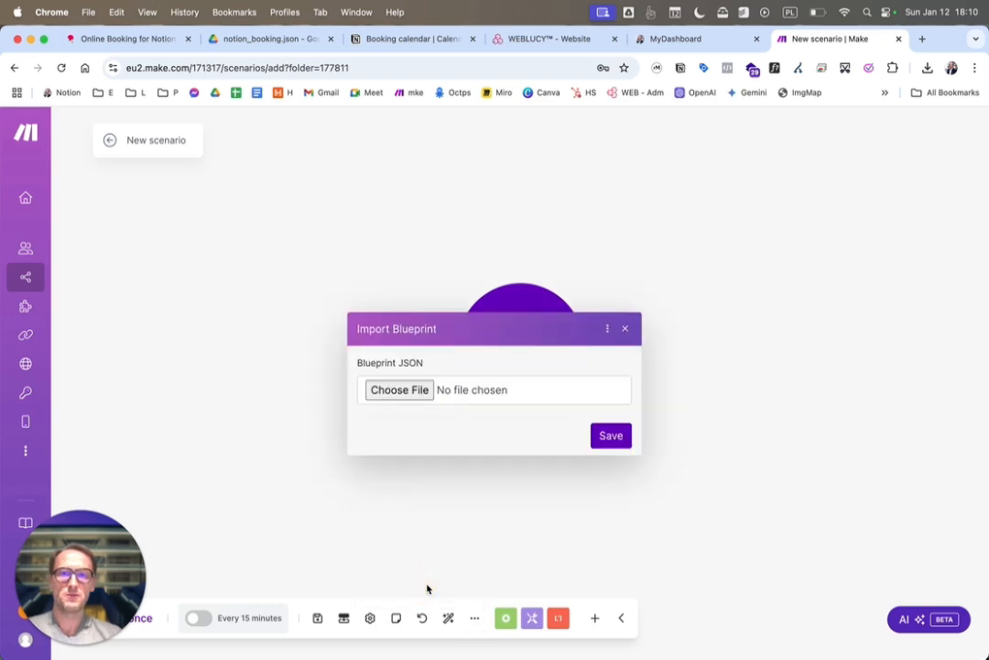
left_click(385, 391)
left_click(420, 277)
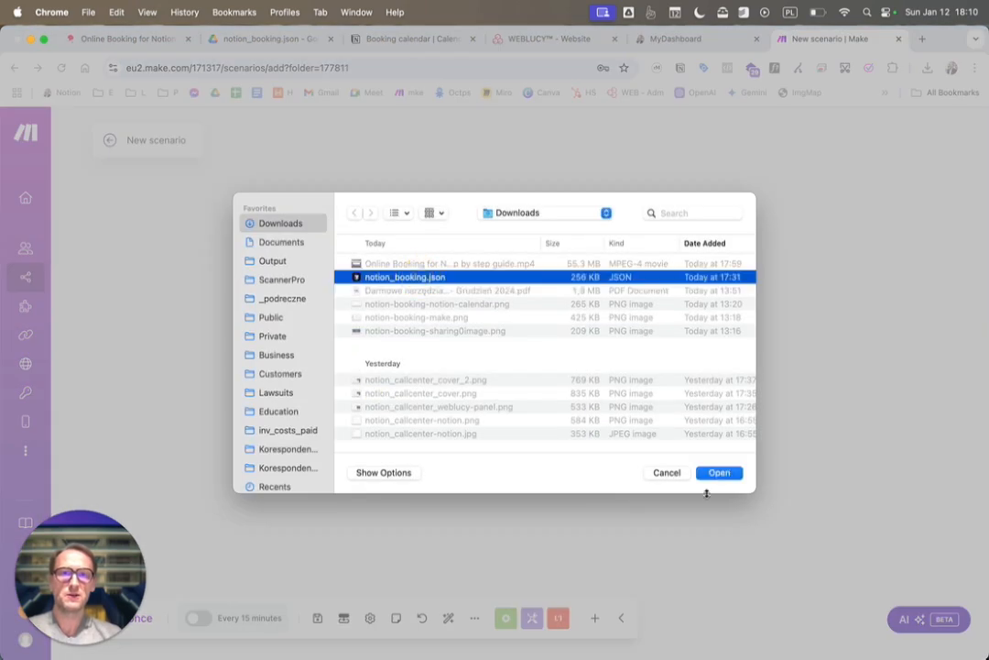
left_click(720, 473)
left_click(613, 436)
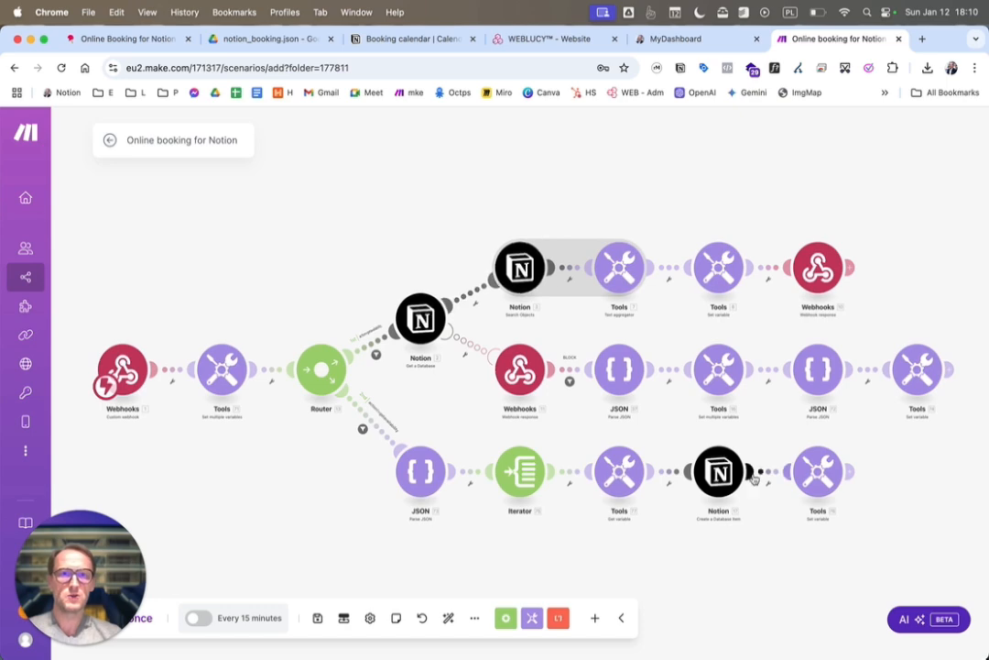
Create a webhook named "My Notion Booking Webhook" for the scenario's first Webhooks module
left_click(128, 373)
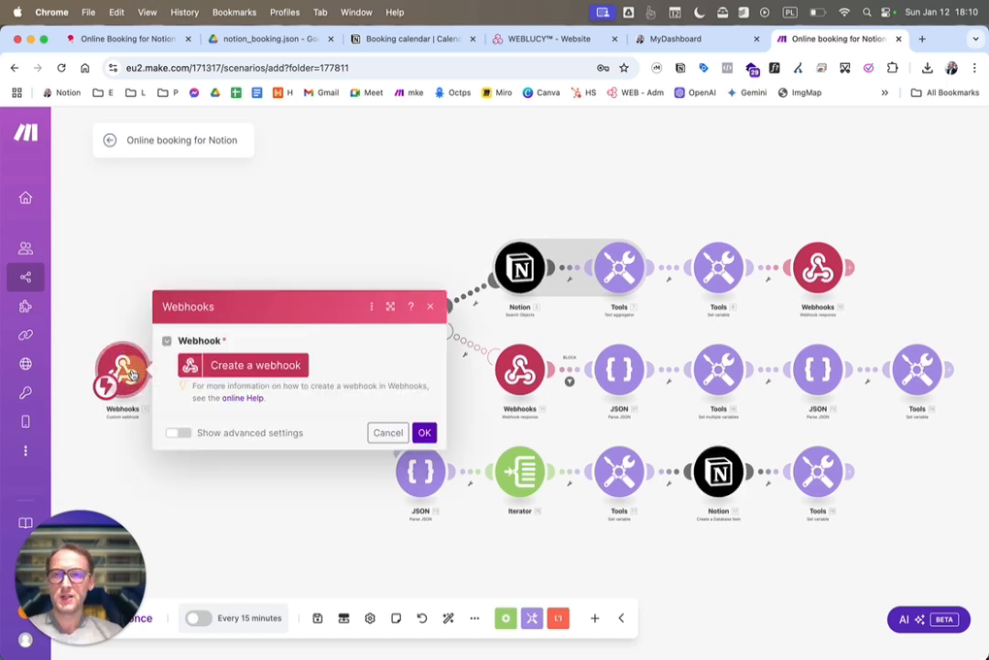
left_click(286, 370)
triple_click(466, 314)
type("My Notion Booking Webhook")
left_click(598, 476)
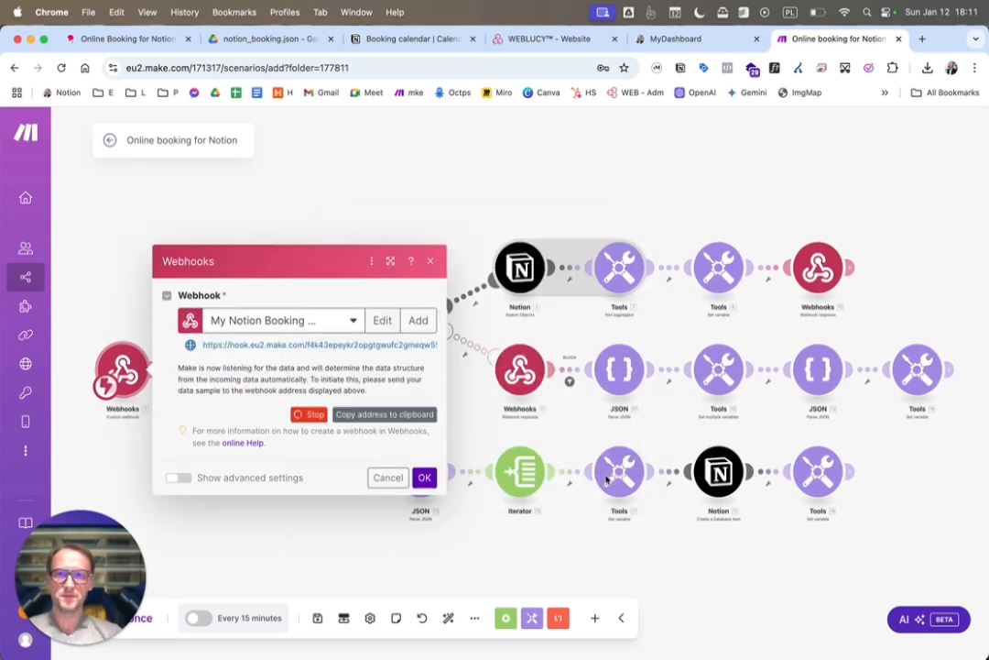
Copy the new webhook's address and switch to the TextEdit notes to replace the old hook.eu2.make.com address with it
left_click(376, 414)
key("super+Tab")
key("super+Tab")
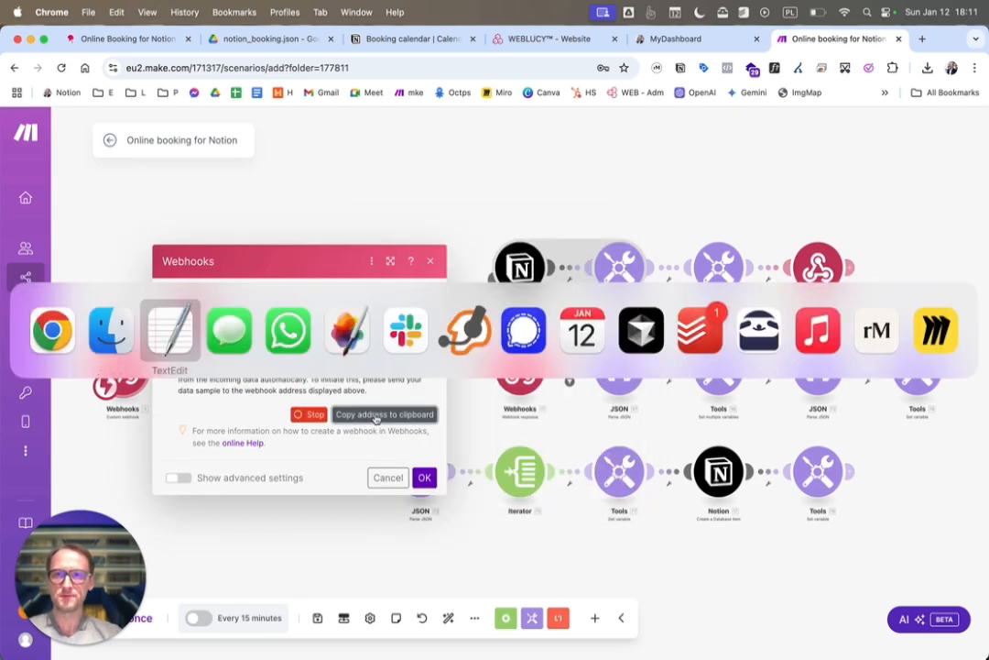
triple_click(796, 500)
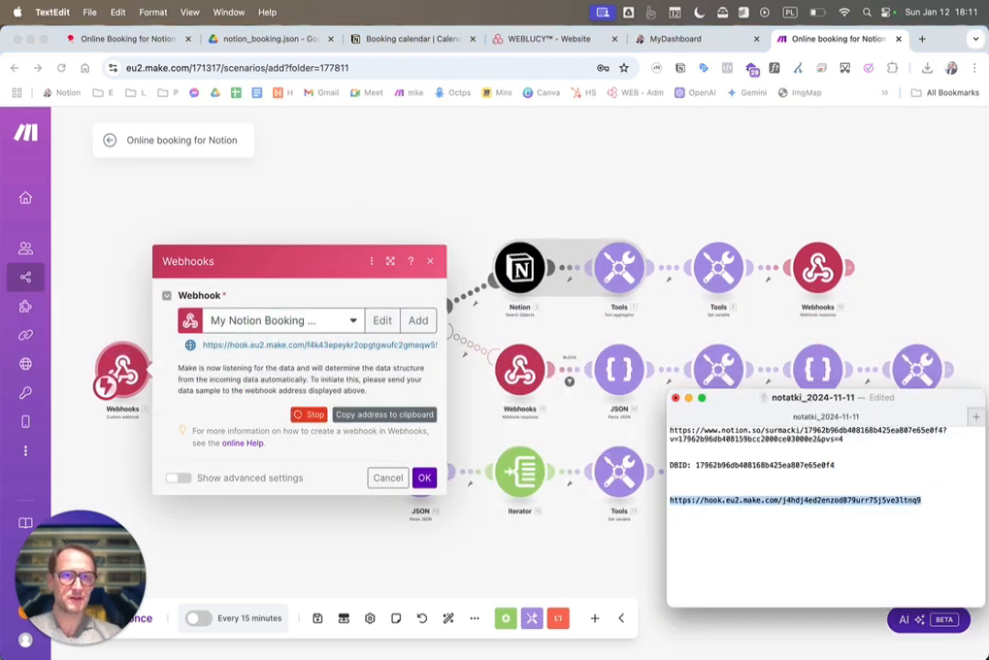
key("super+v")
Copy the database ID from the DBID line of the notes and return to the Make scenario in Chrome
double_click(763, 464)
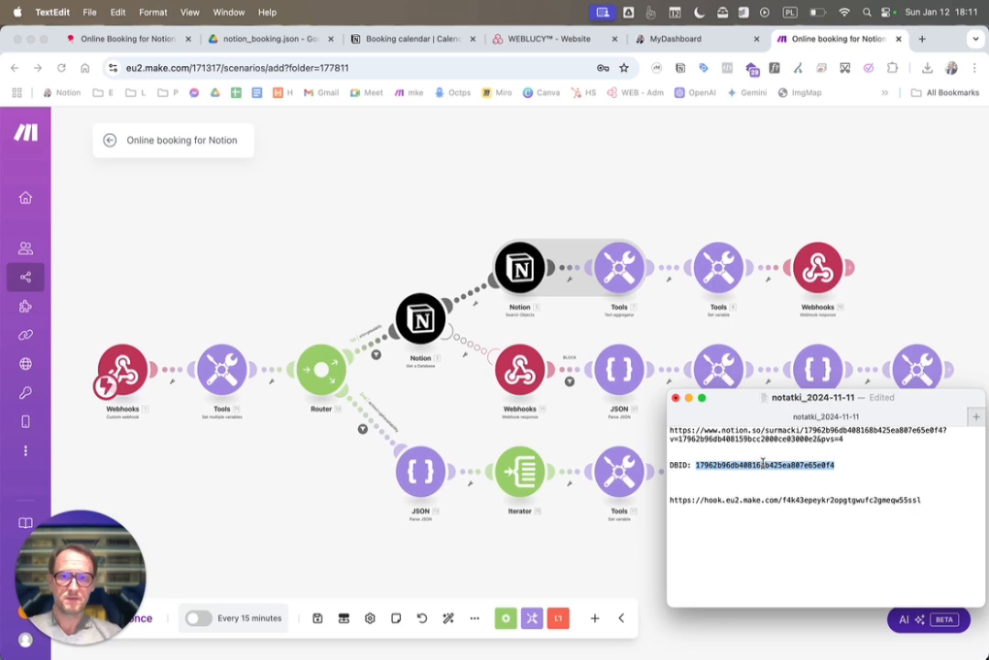
key("super+c")
left_click(366, 264)
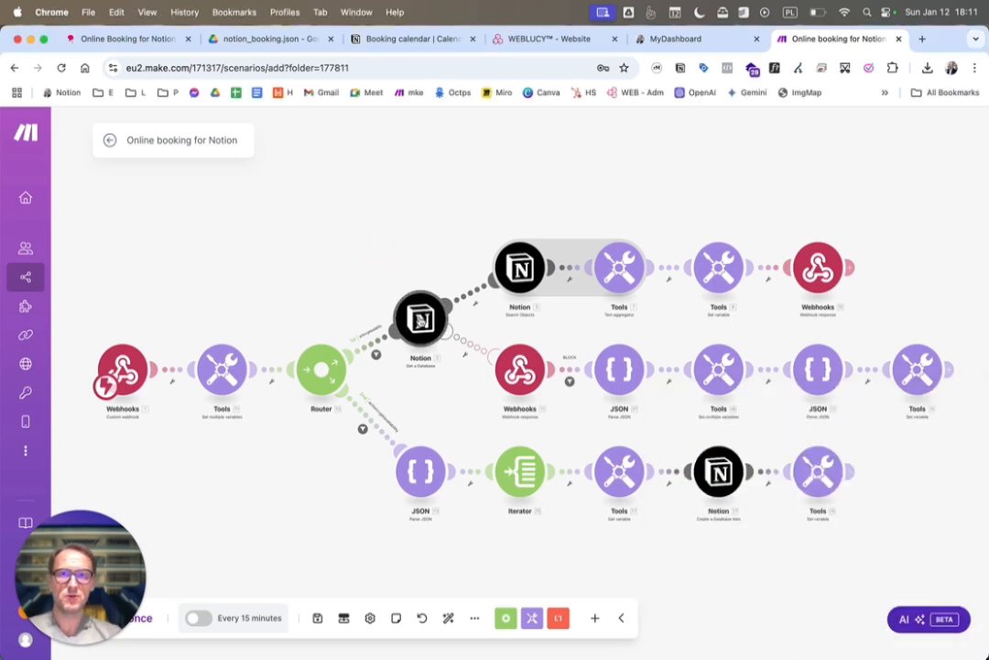
Create a Notion Public connection named "Make2Notion4Booking" for the Get a Database module
left_click(419, 319)
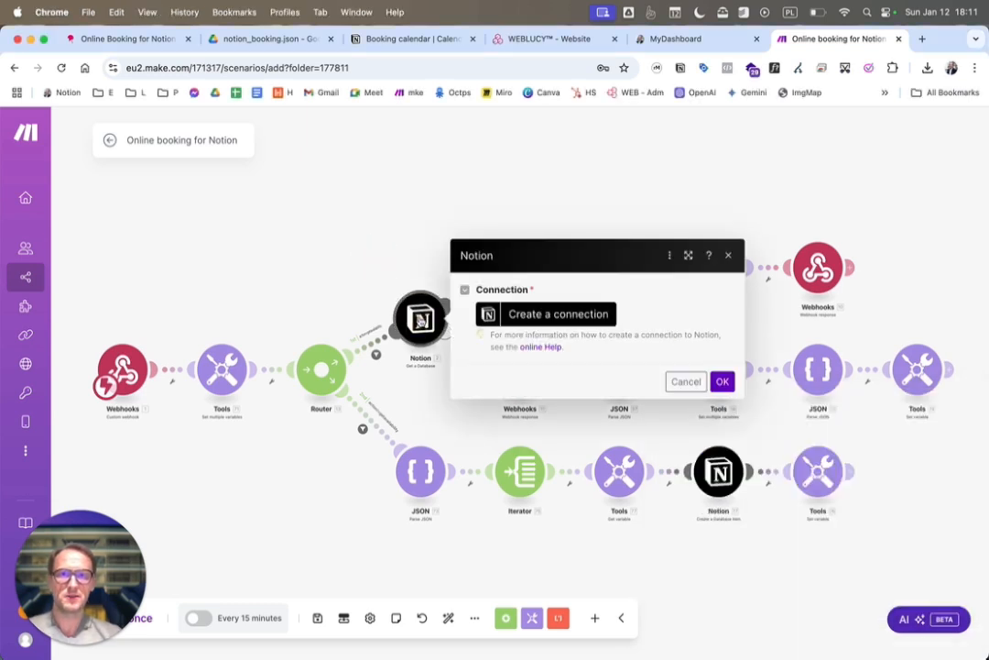
left_click(542, 316)
left_click(924, 320)
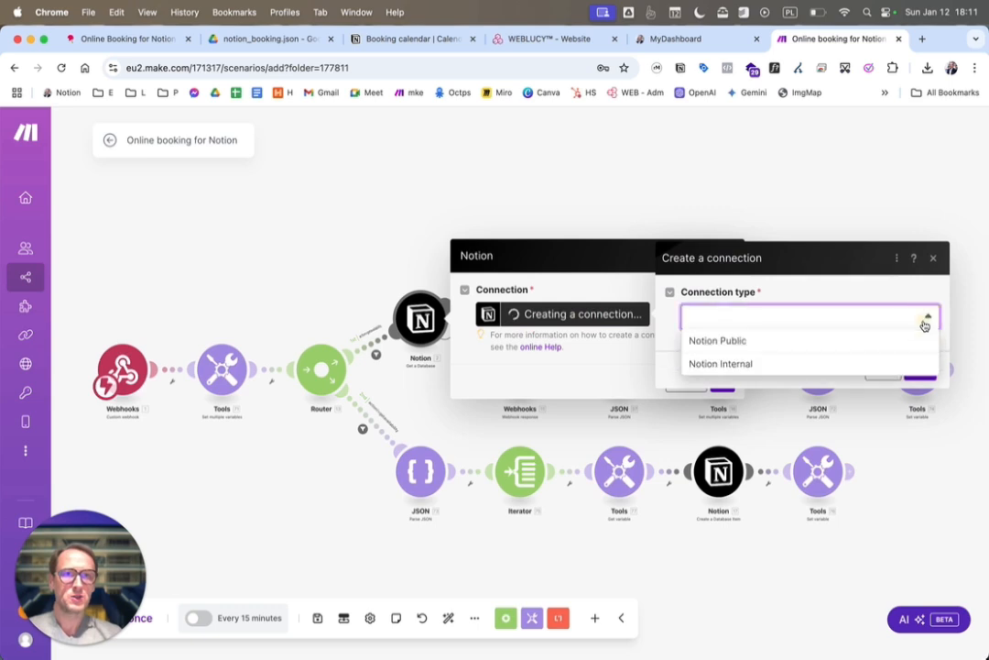
left_click(743, 341)
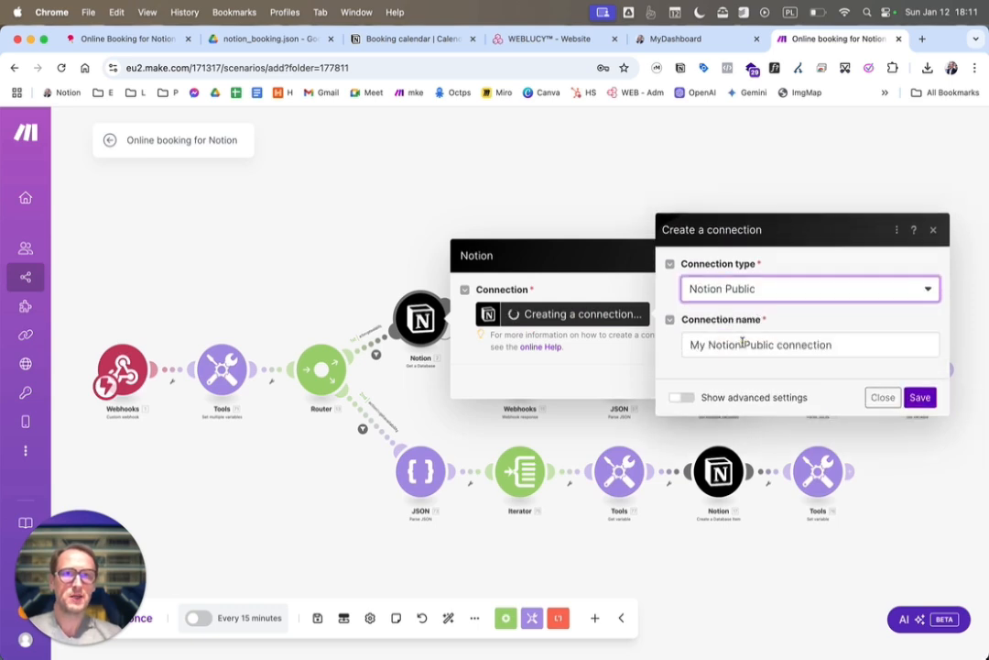
triple_click(743, 344)
key("BackSpace")
type("Make2Notion4")
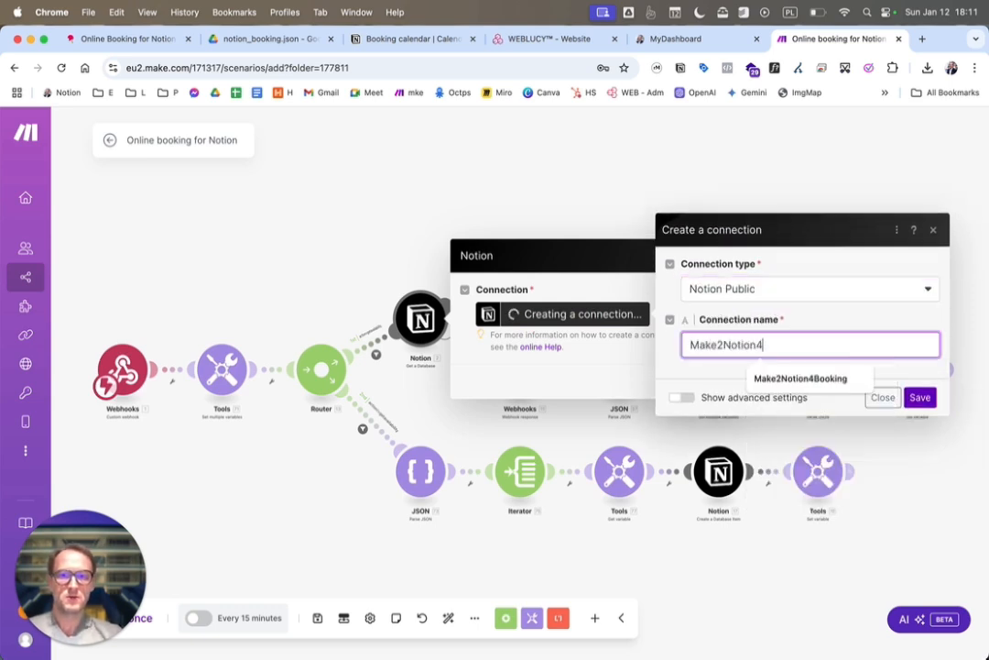
left_click(799, 377)
left_click(920, 397)
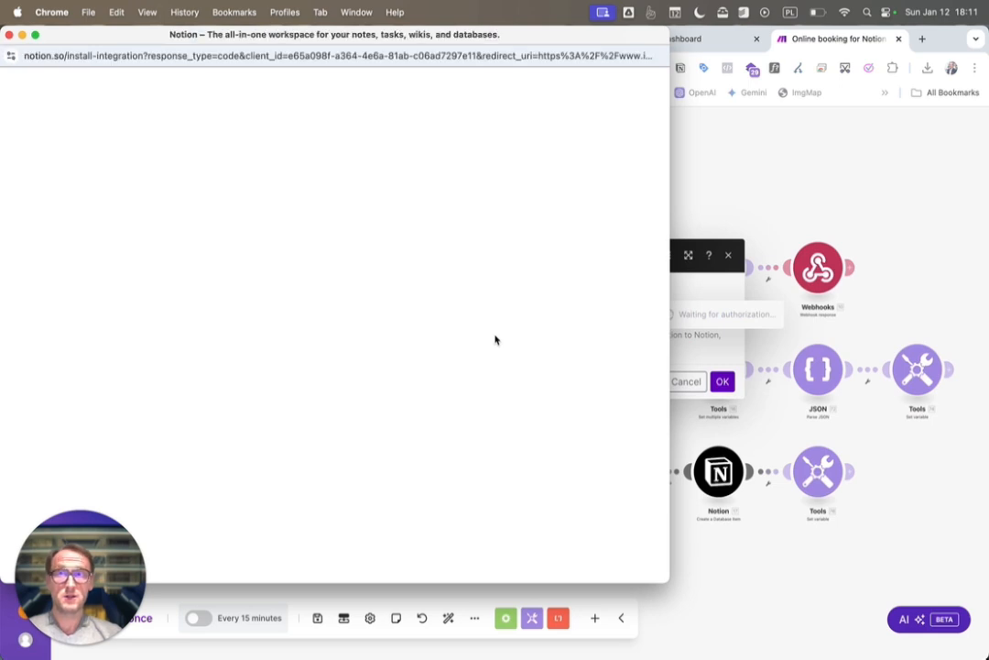
Authorize Make in Notion with access to the private page "Online booking for Notion" added
left_click(404, 409)
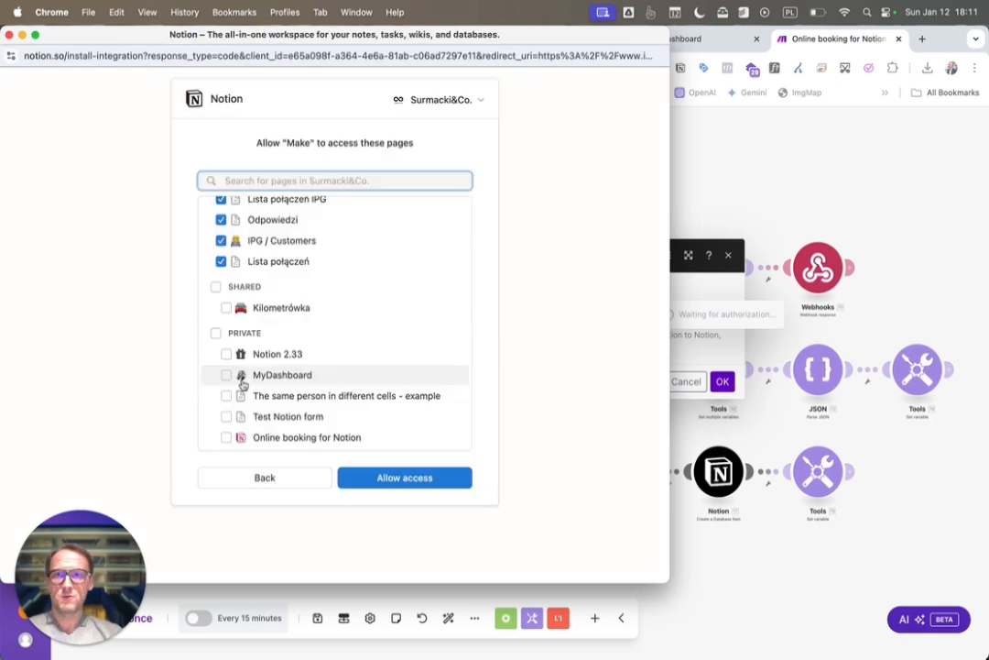
left_click(226, 439)
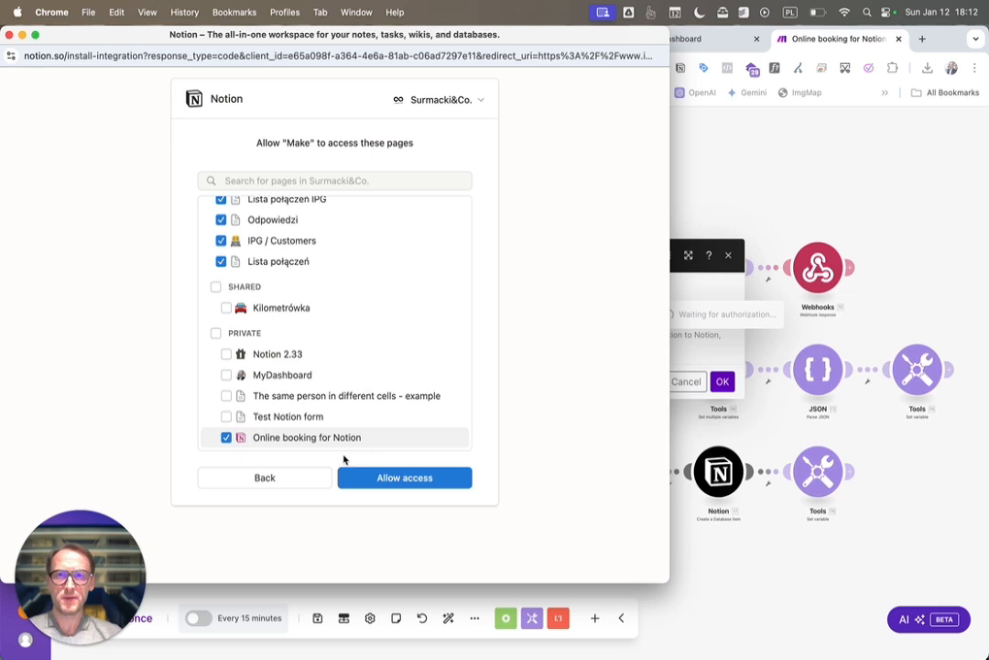
left_click(406, 478)
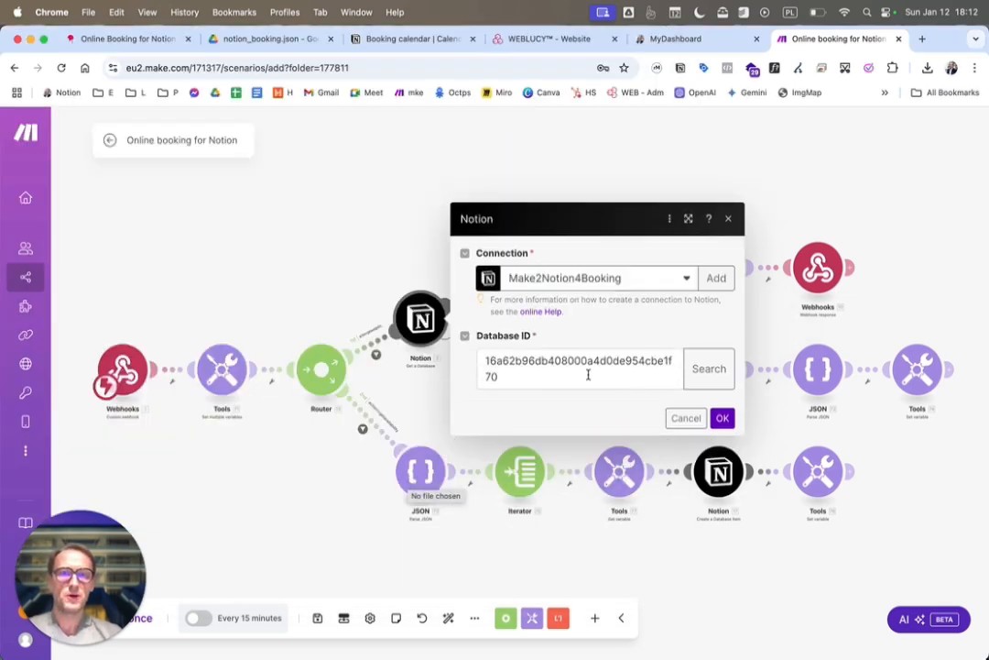
Replace the Get a Database module's Database ID with the copied one and confirm the module settings
left_click(521, 376)
key("super+a")
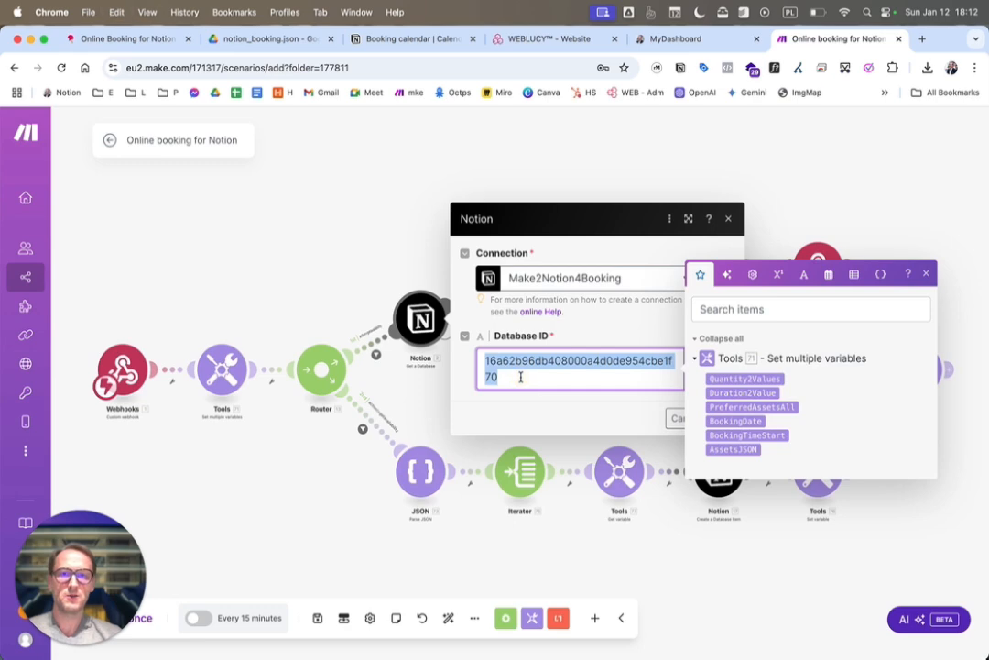
key("super+v")
left_click(587, 410)
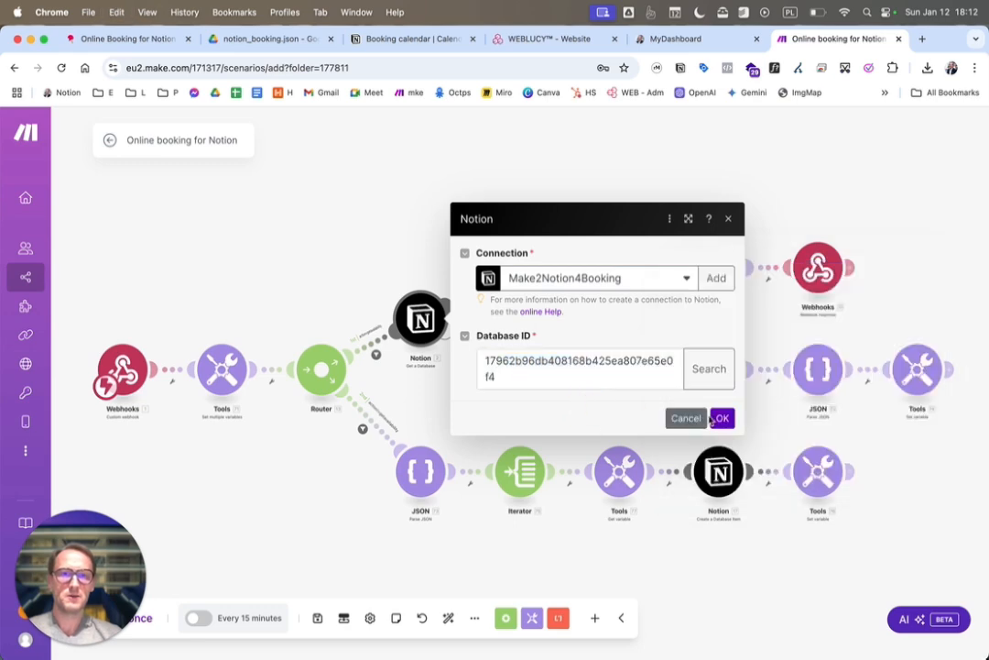
left_click(721, 417)
Set the Search Objects module to the Make2Notion4Booking connection and the copied database ID
left_click(533, 280)
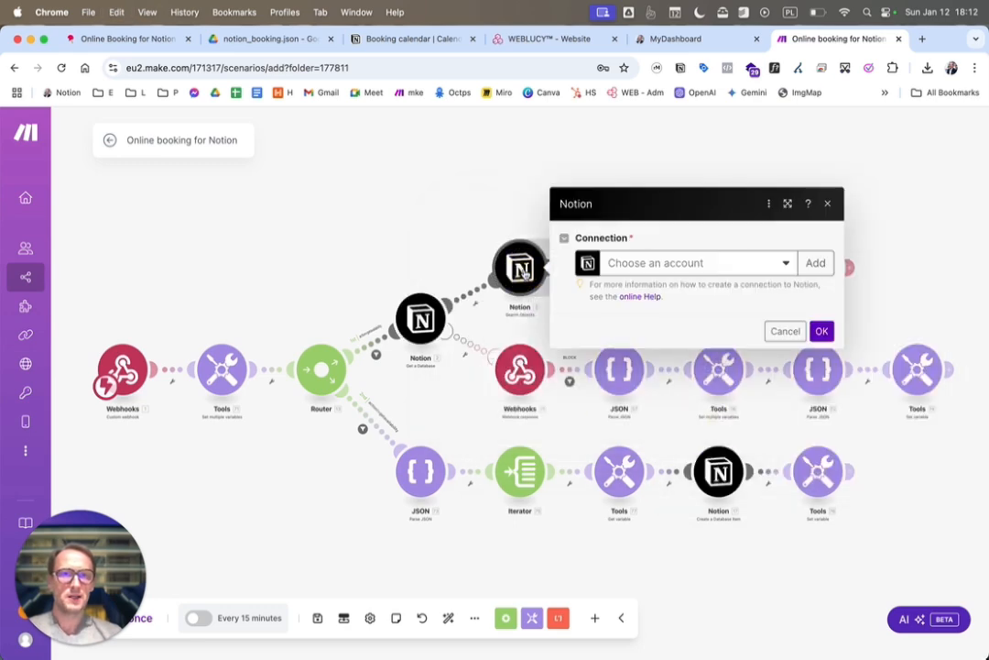
left_click(784, 266)
left_click(752, 289)
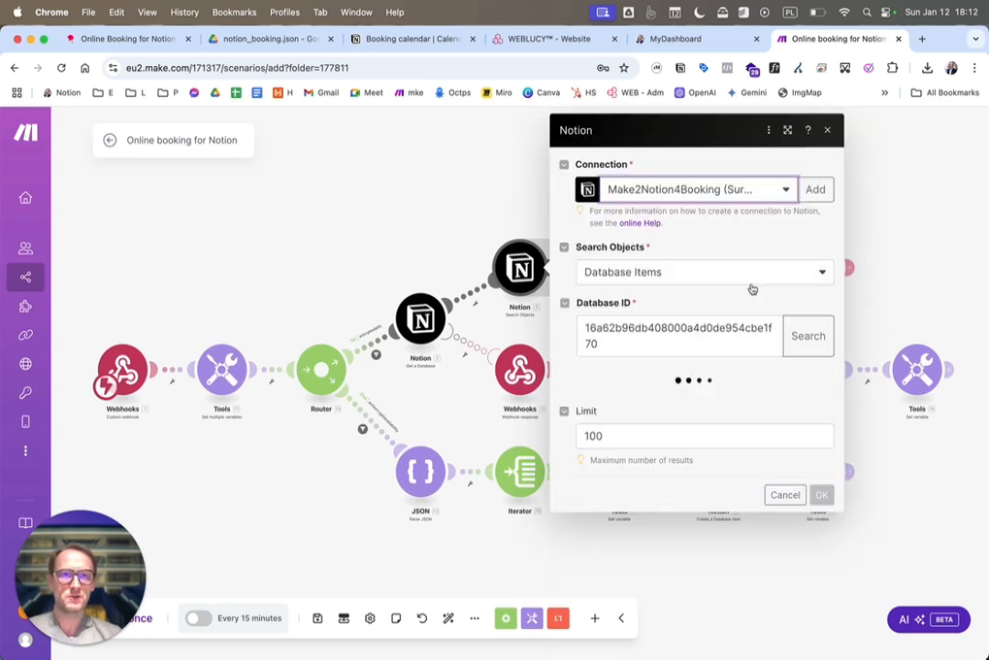
left_click(707, 348)
key("super+a")
key("super+v")
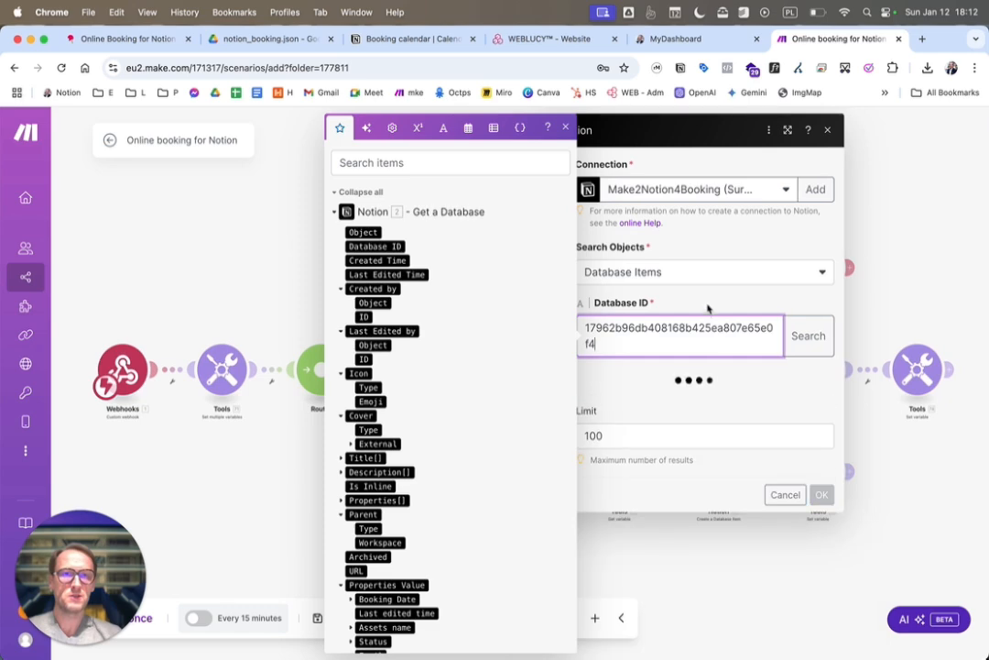
left_click(708, 306)
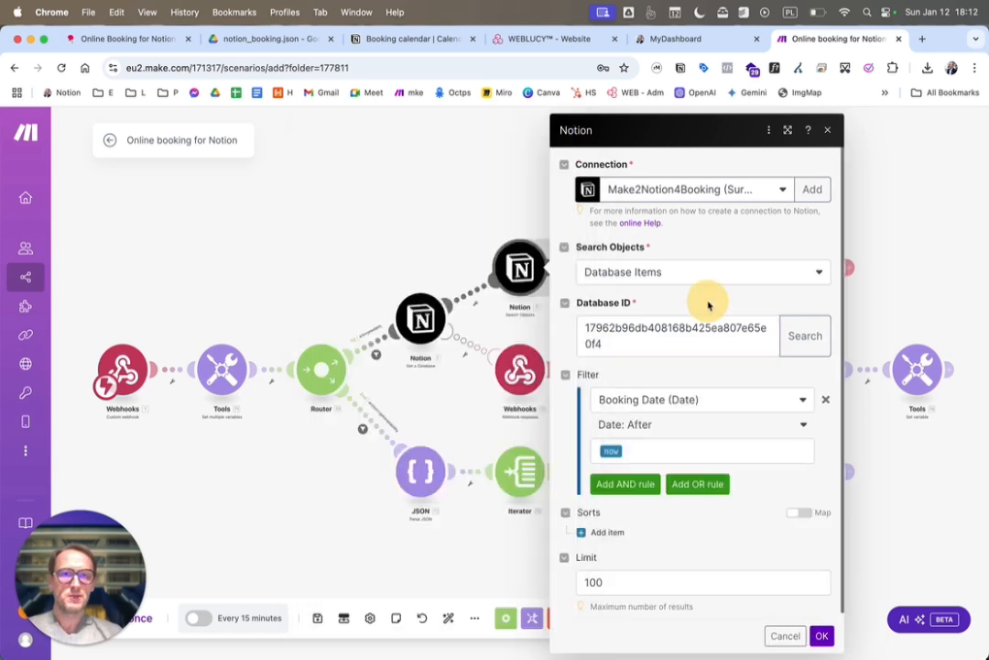
left_click(821, 635)
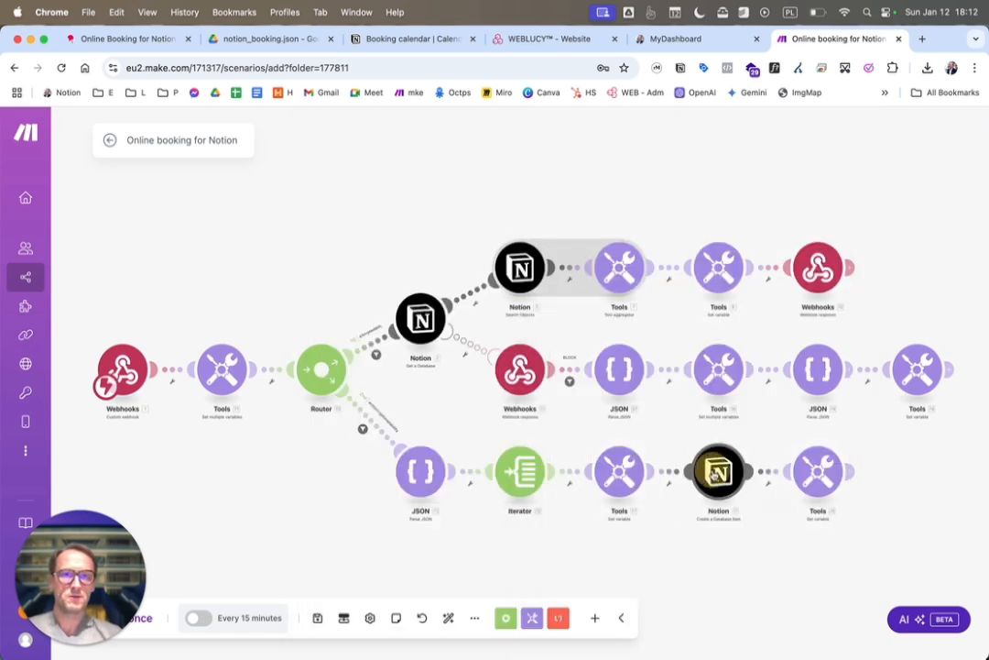
Set the Create a Database Item module to the Make2Notion4Booking connection and the copied database ID
left_click(715, 474)
left_click(550, 466)
left_click(576, 495)
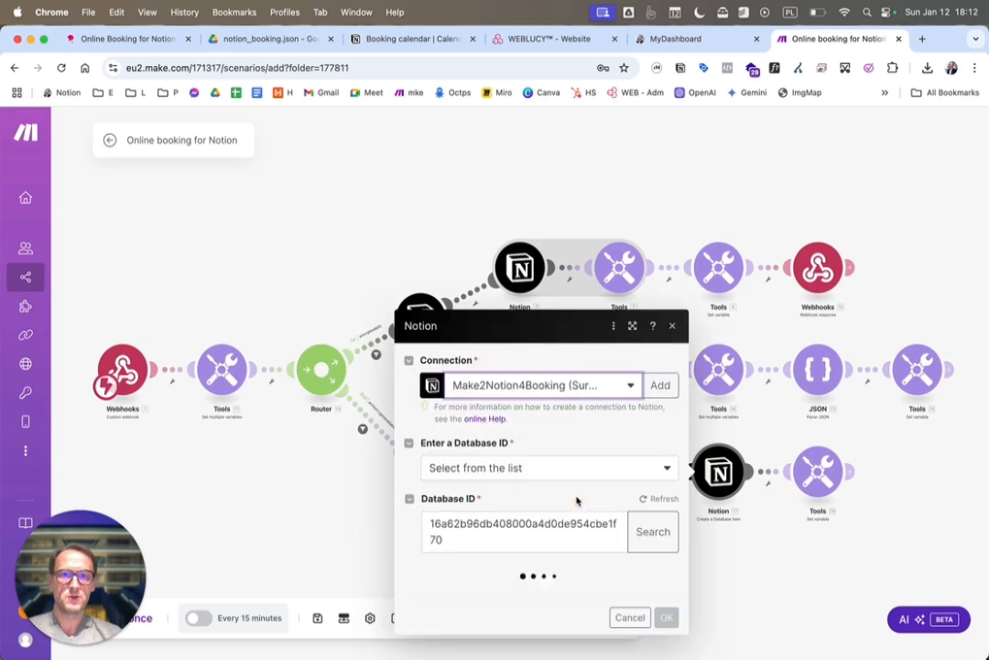
double_click(515, 518)
key("super+v")
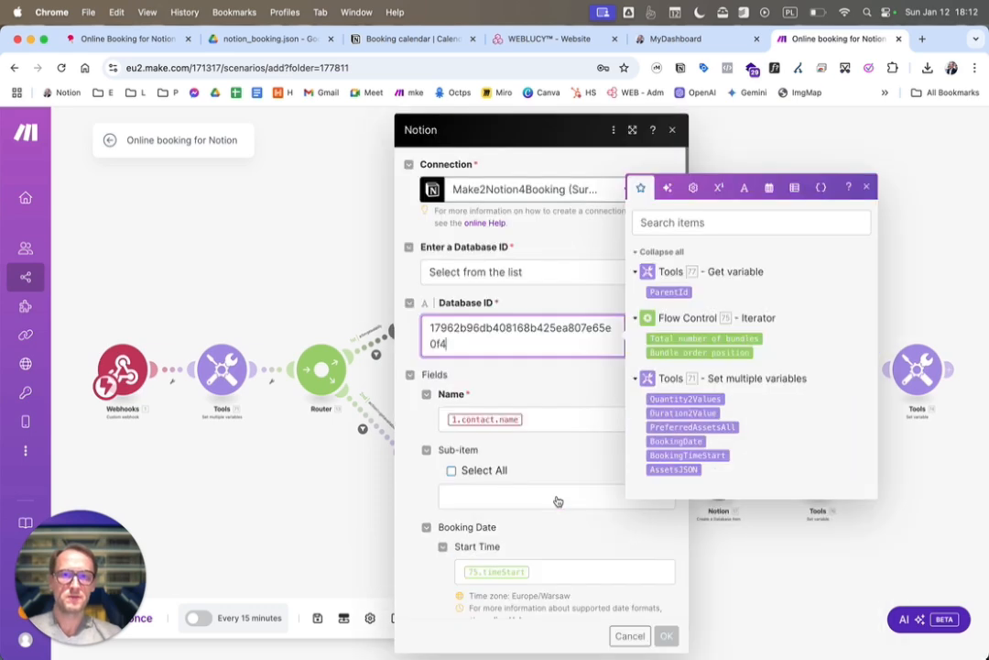
left_click(554, 369)
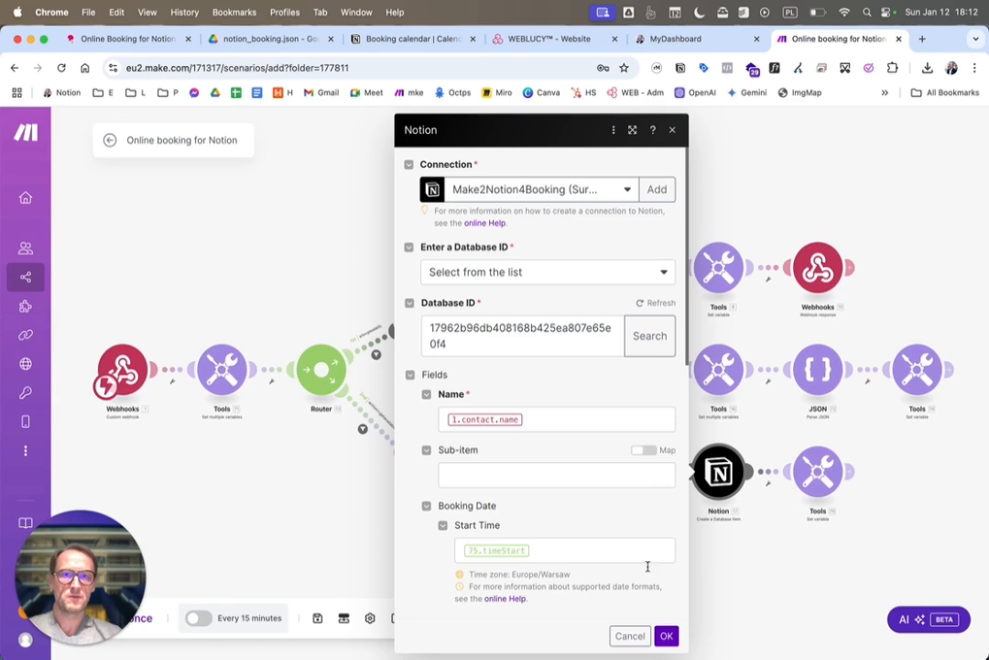
left_click(667, 635)
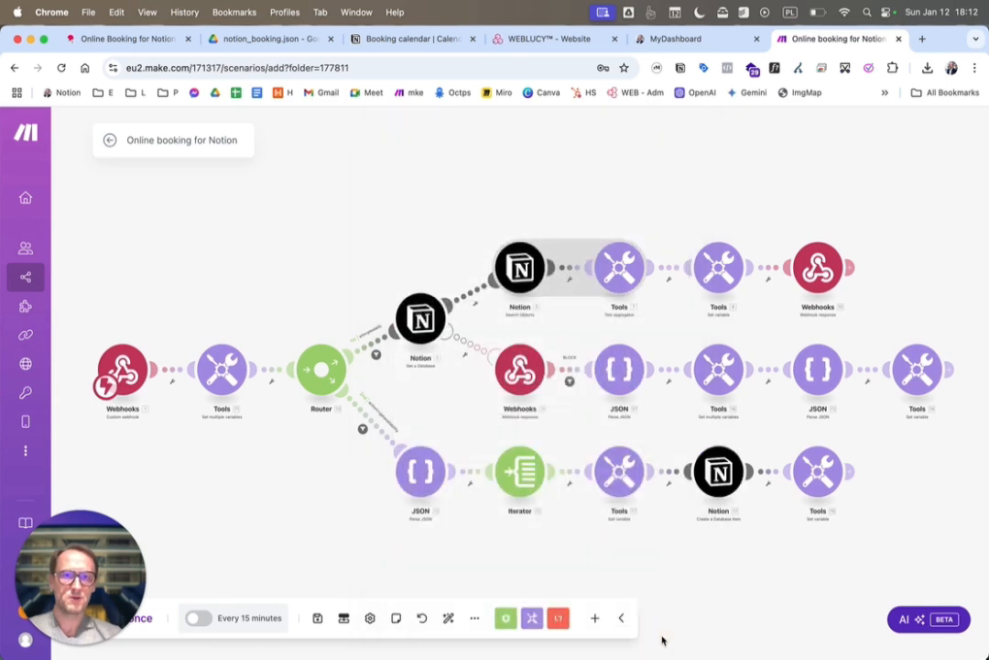
Save the Online booking for Notion scenario and activate it
left_click(316, 619)
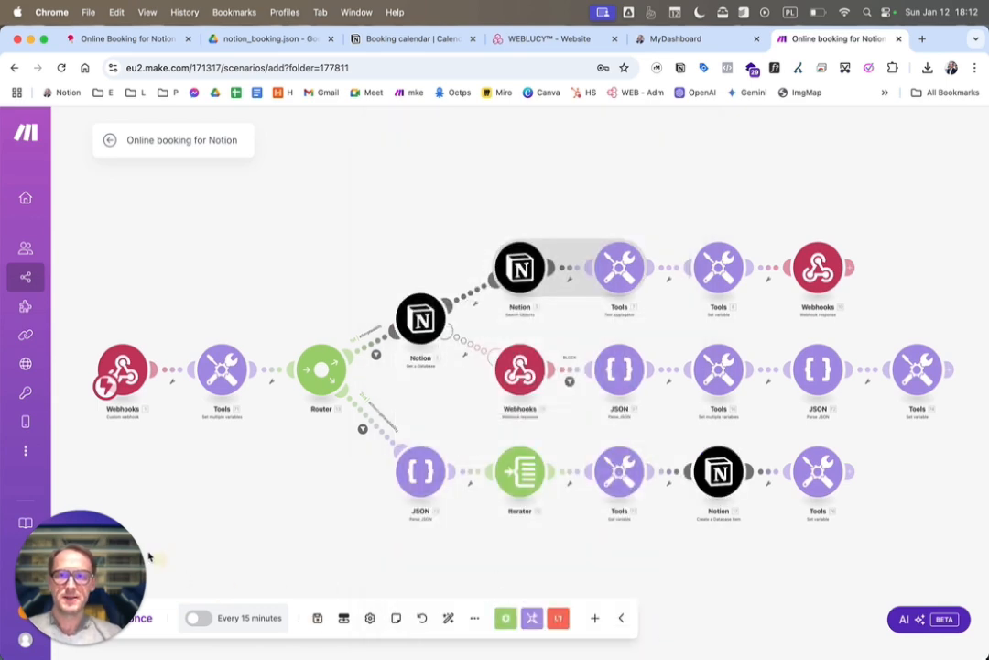
left_click(199, 622)
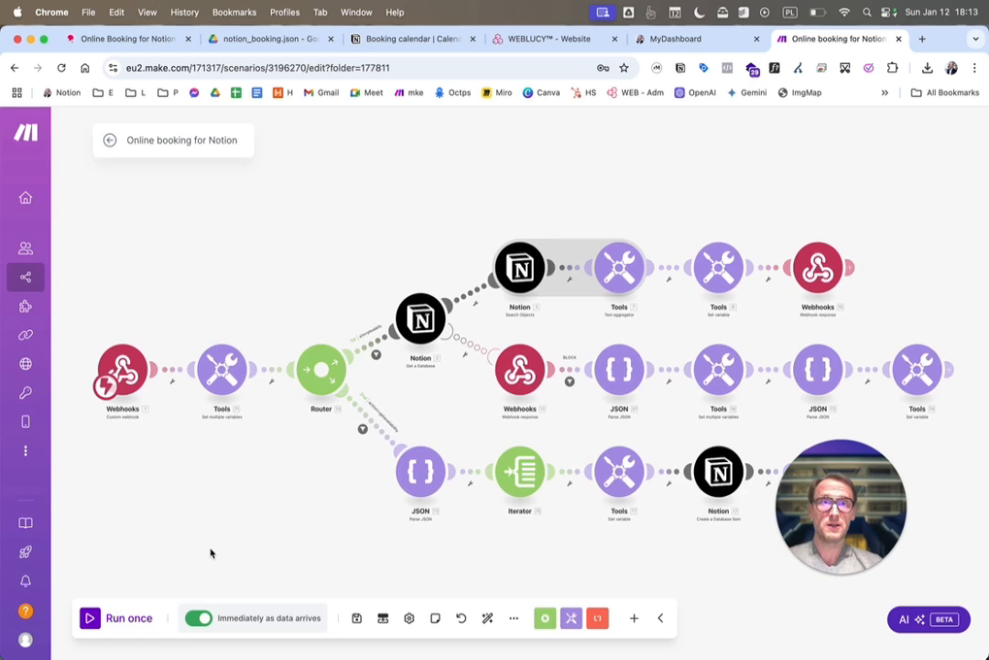
Switch to the TextEdit notes, copy the webhook address and return to Chrome
key("super+Tab")
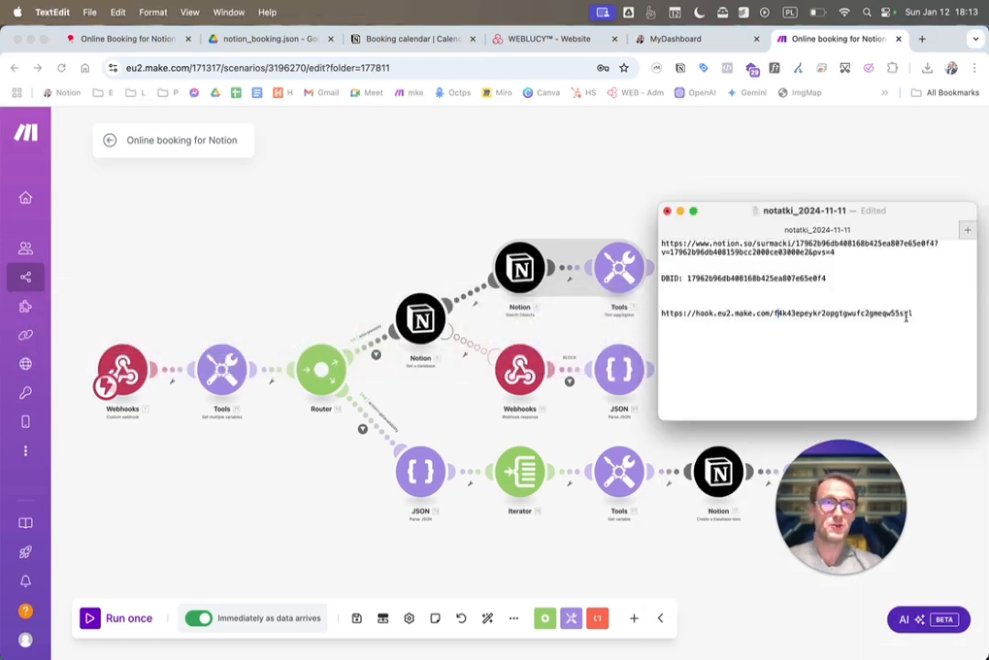
left_click(913, 309)
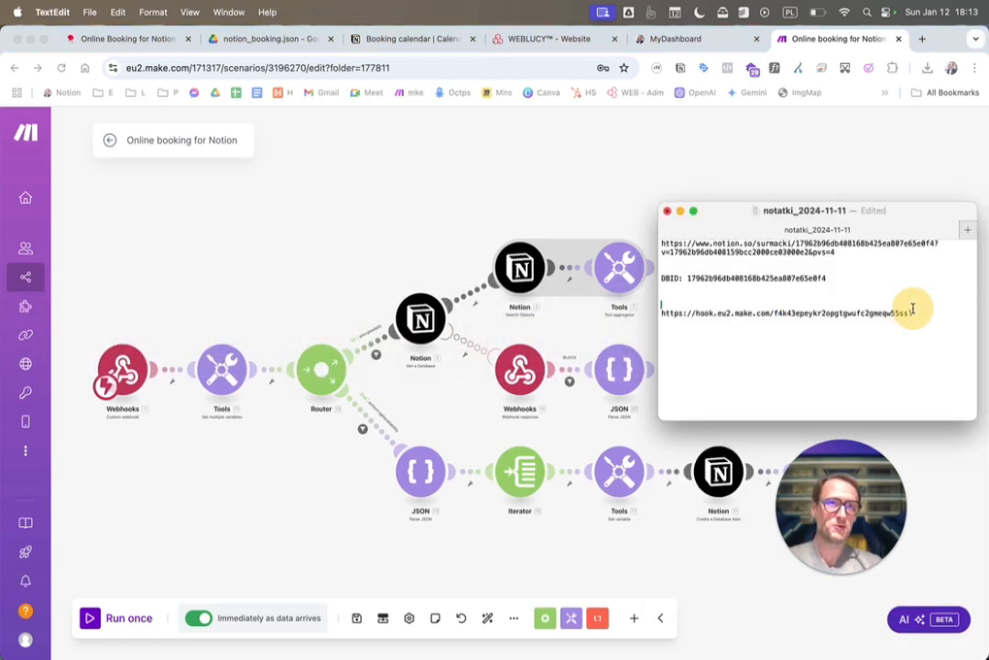
key("shift+super+Right")
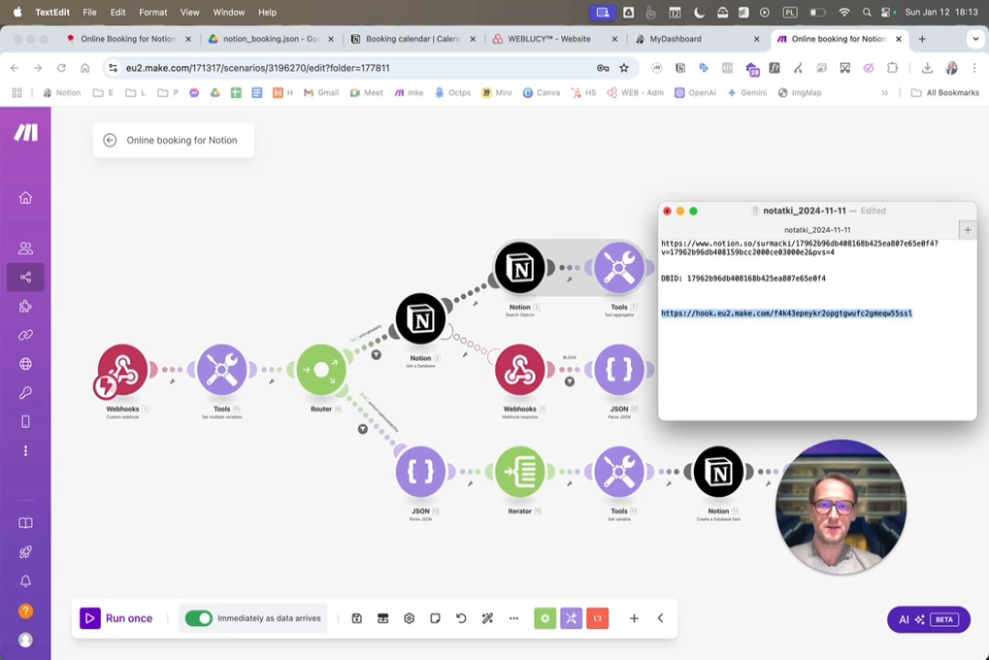
key("super+c")
left_click(541, 162)
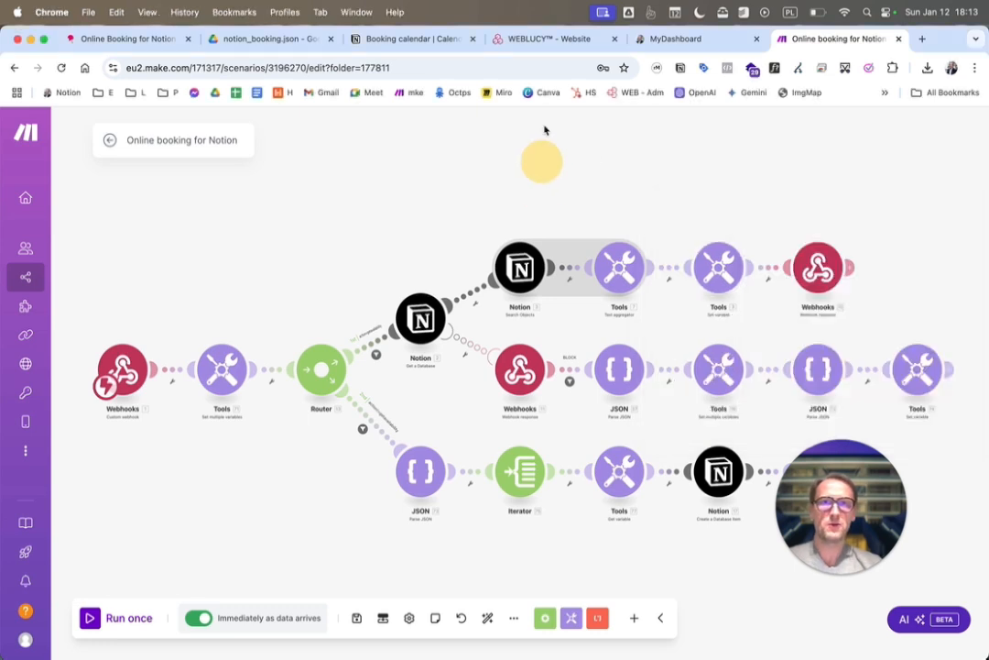
In the WEBLUCY website's Page Body Markup code, replace the base address in webhookUrl with the copied webhook address, keeping the dbid parameter
left_click(542, 41)
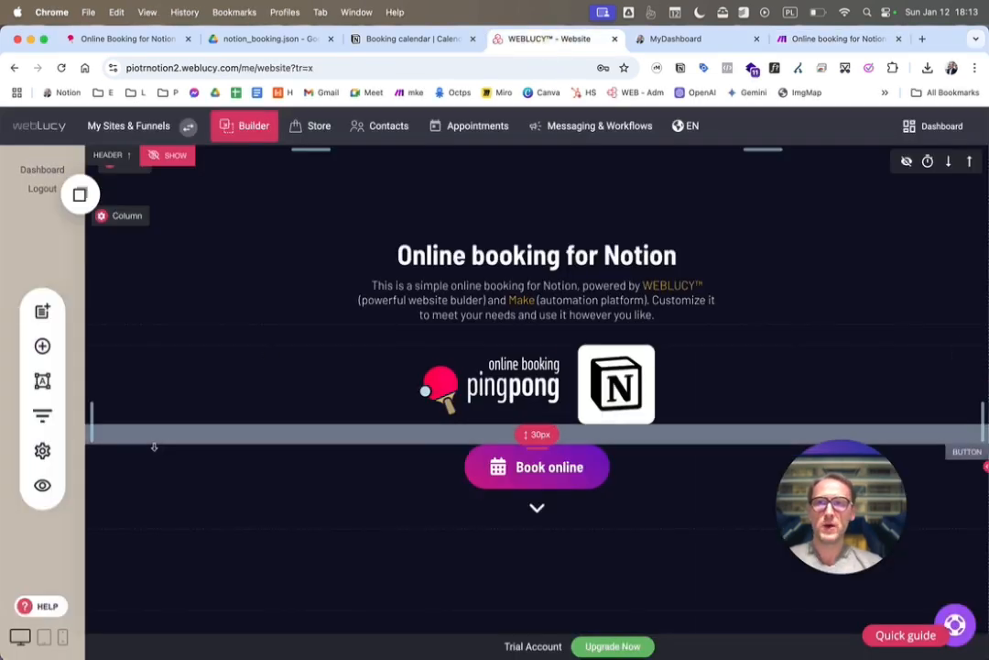
left_click(42, 452)
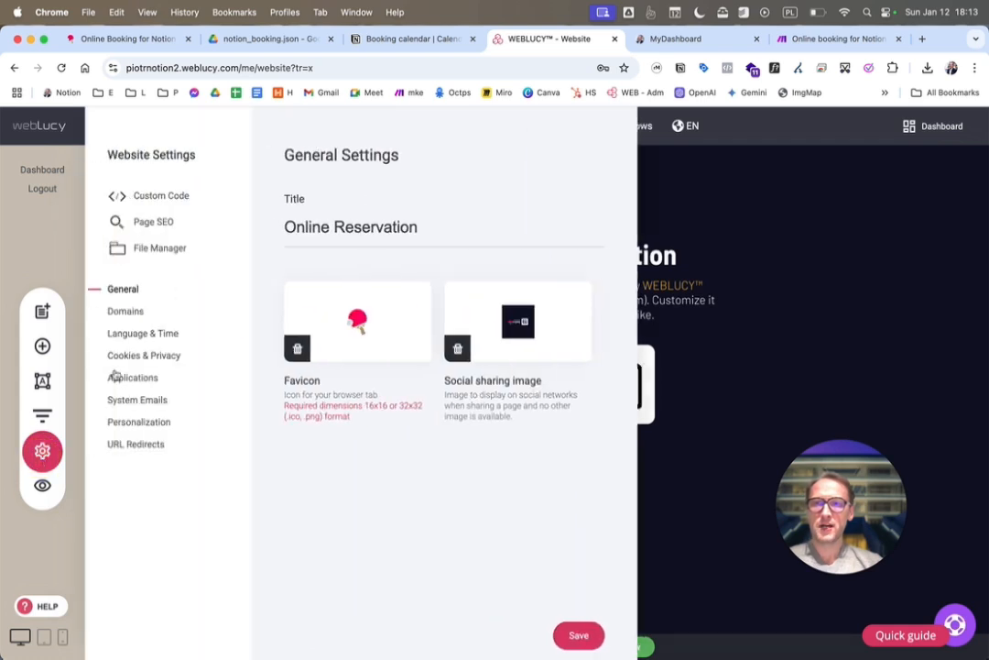
left_click(167, 196)
left_click(148, 367)
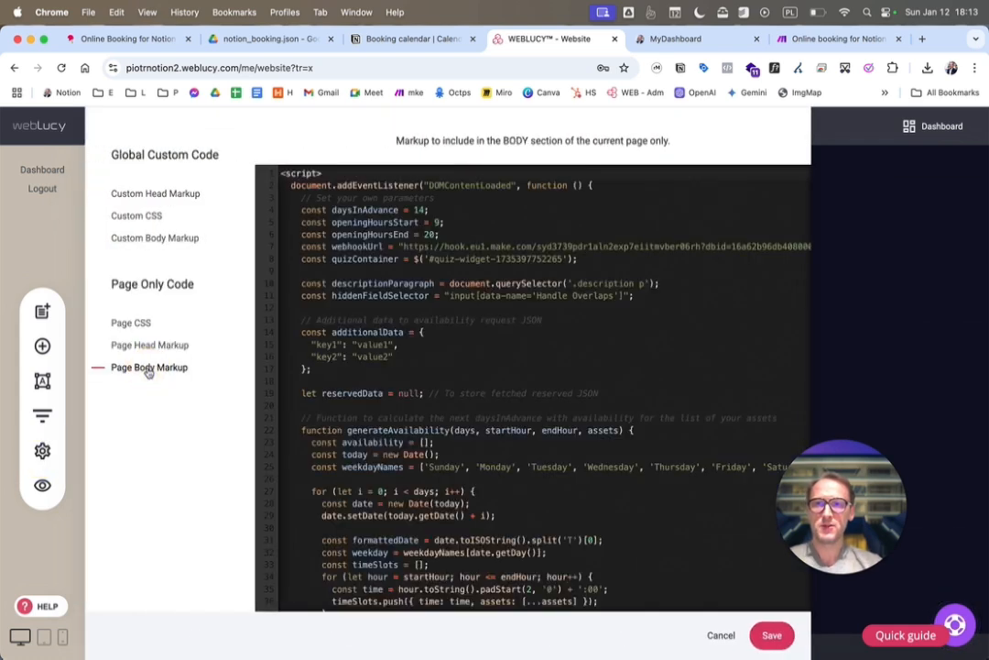
left_click_drag(700, 247, 403, 246)
key("super+v")
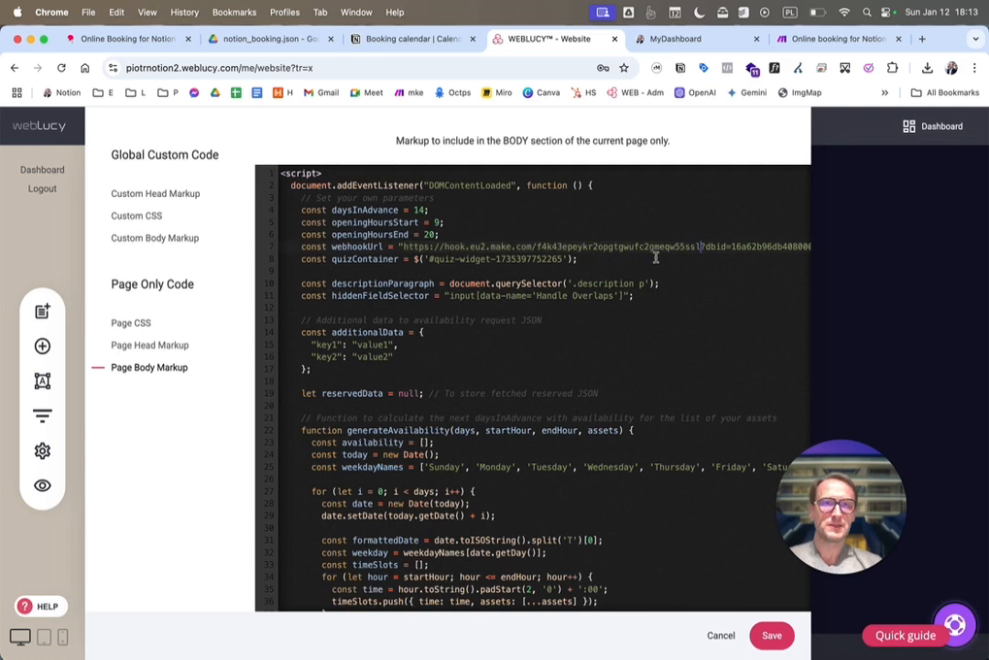
Copy the DBID from the TextEdit notes and replace the dbid parameter value in the webhookUrl line with it
key("super+Tab")
double_click(806, 277)
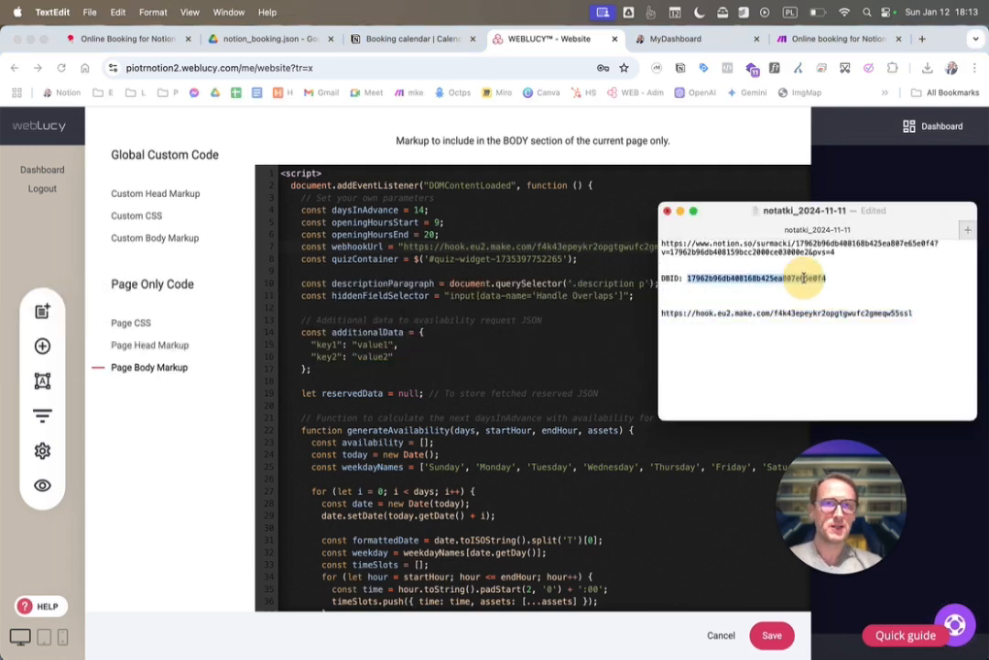
key("super+c")
key("super+Tab")
double_click(757, 246)
key("super+v")
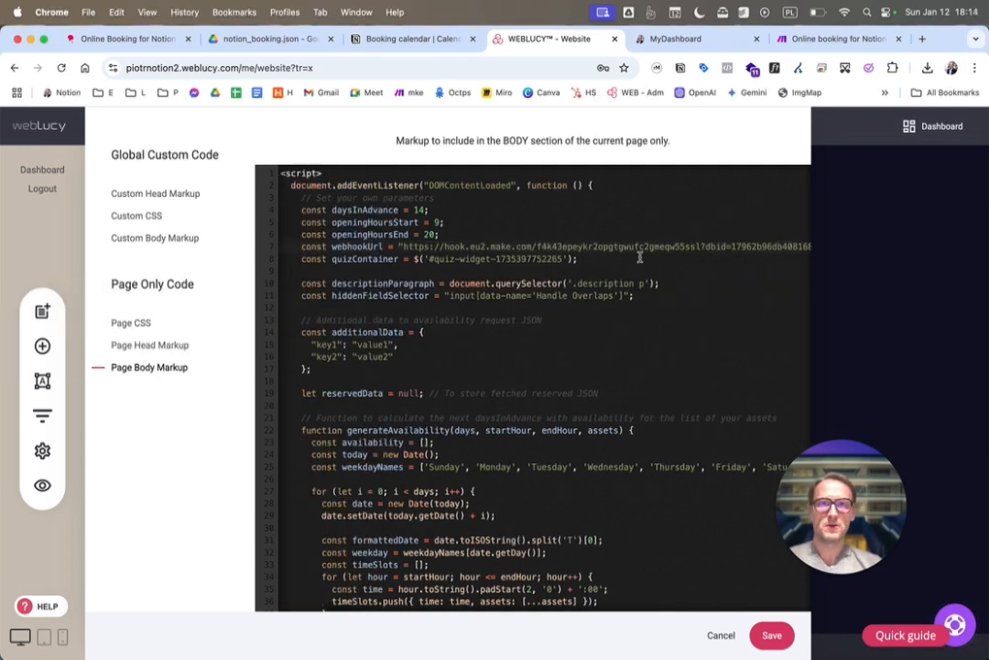
Save the Page Body Markup code and open the website's Applications settings
left_click(772, 635)
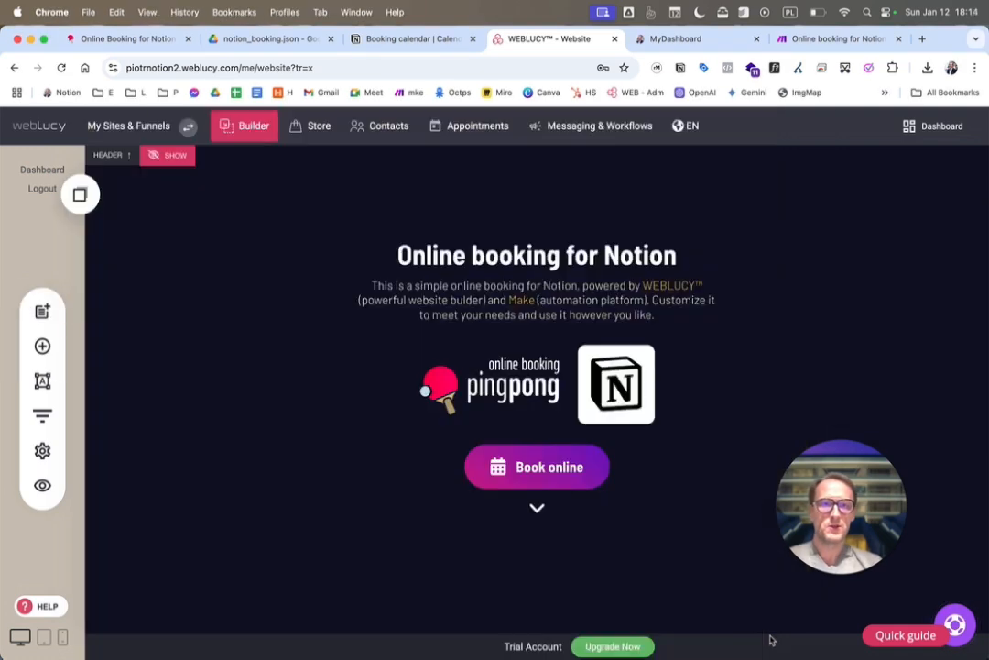
left_click(48, 458)
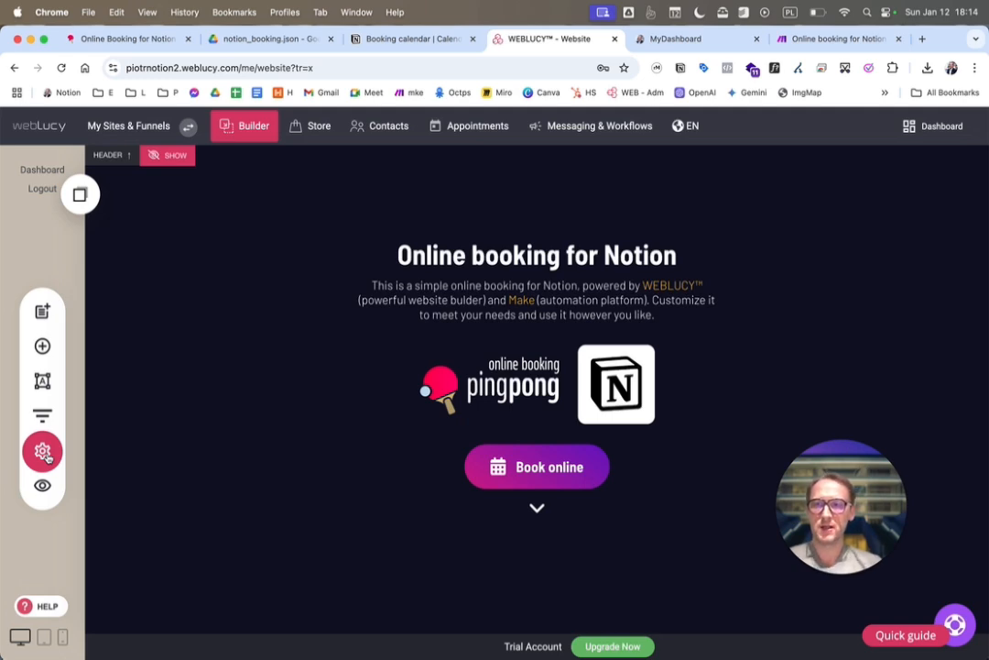
left_click(47, 458)
left_click(135, 377)
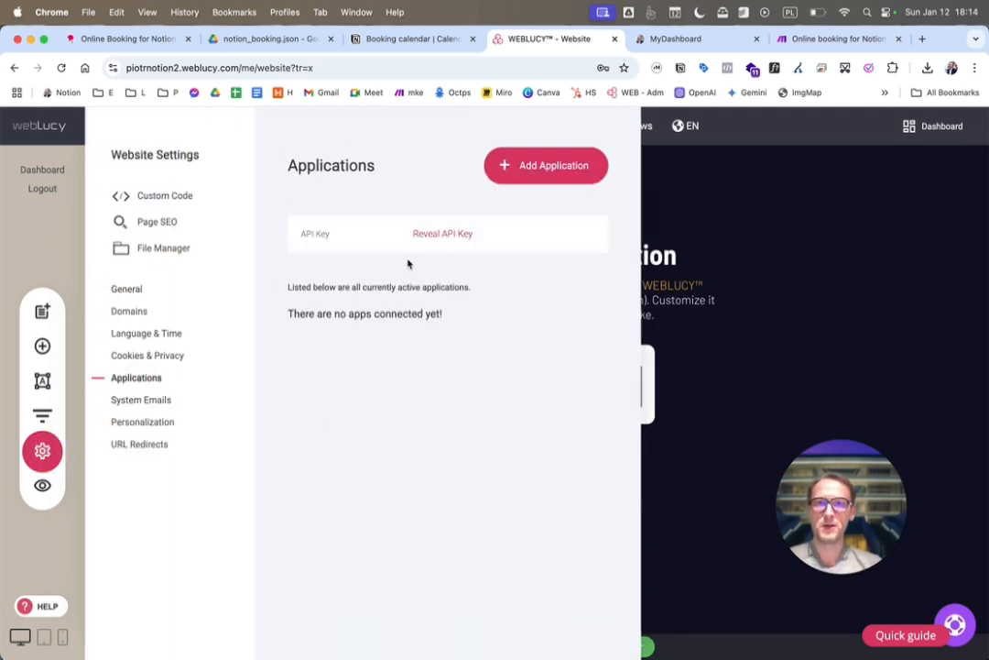
Add a Connect Webhook application and set its Destination URL to the webhook address copied from the TextEdit notes
left_click(542, 166)
scroll(444, 318, "down", 5)
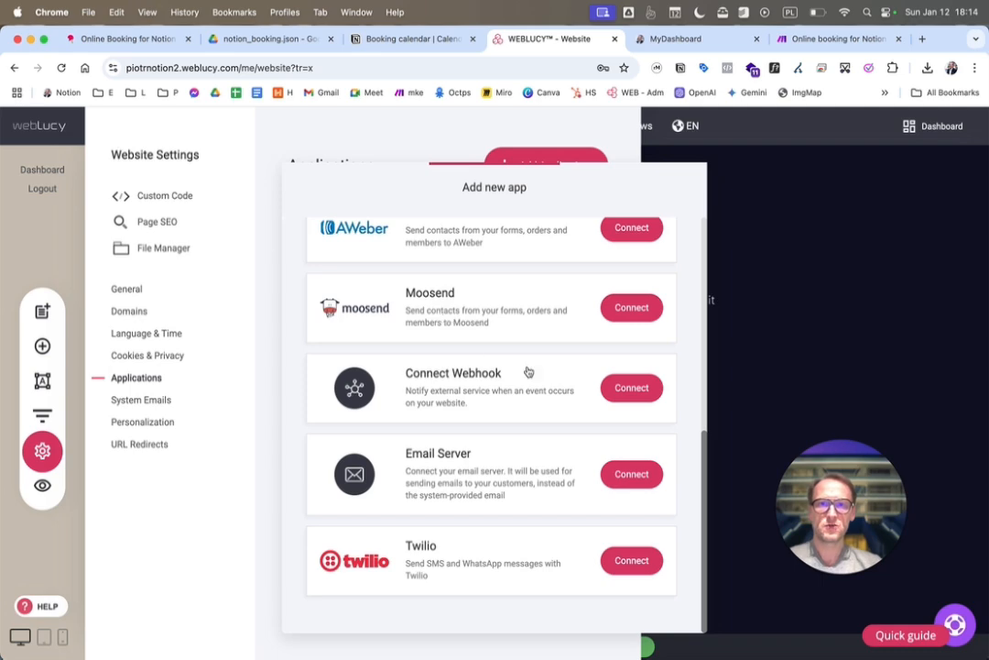
left_click(631, 388)
left_click(441, 280)
key("super+v")
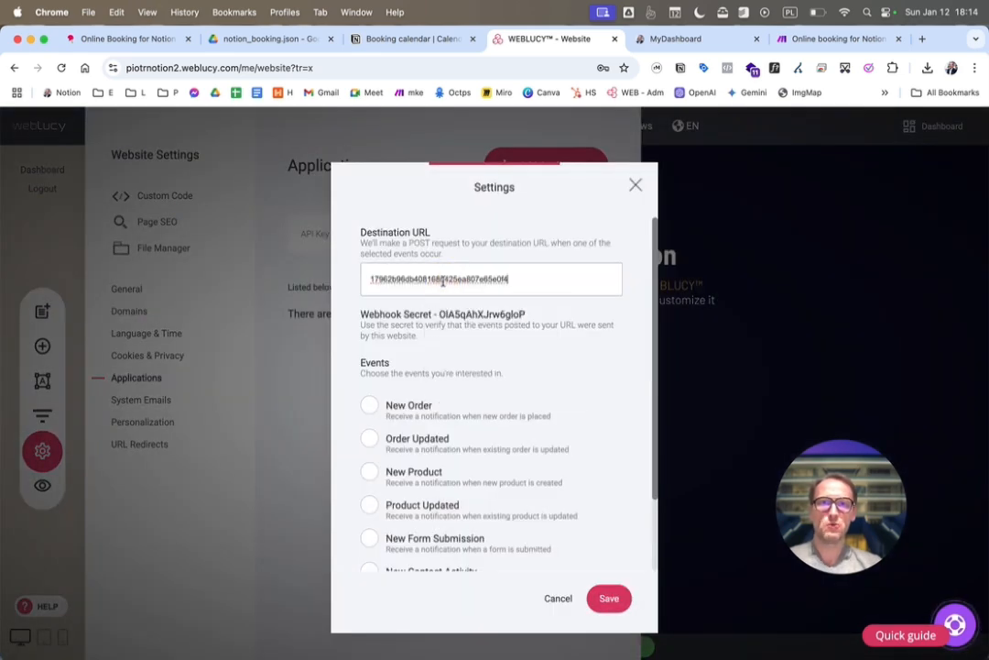
key("super+Tab")
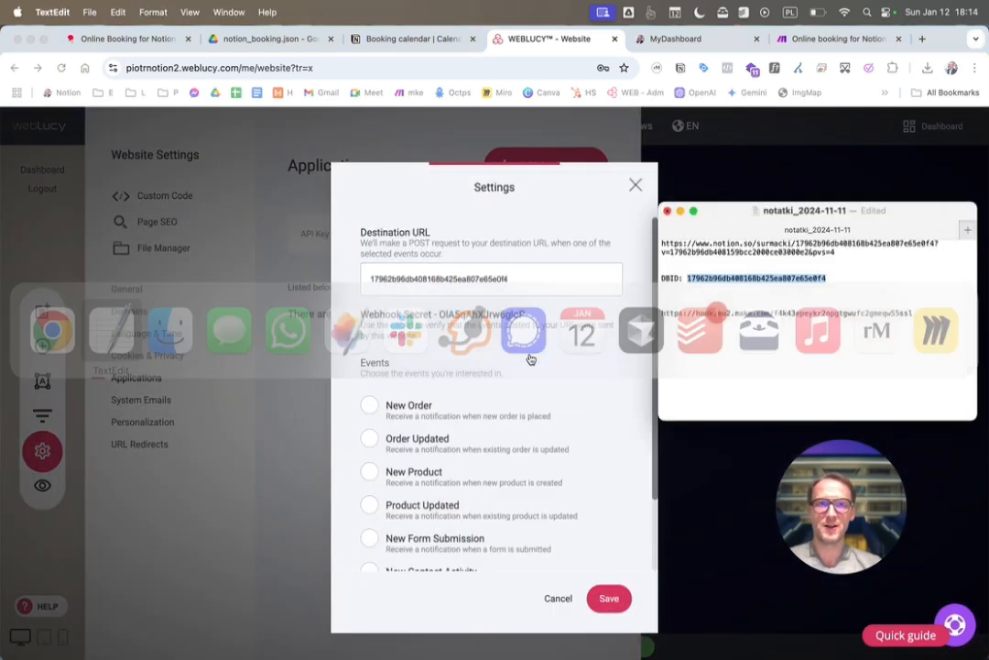
triple_click(919, 314)
key("super+c")
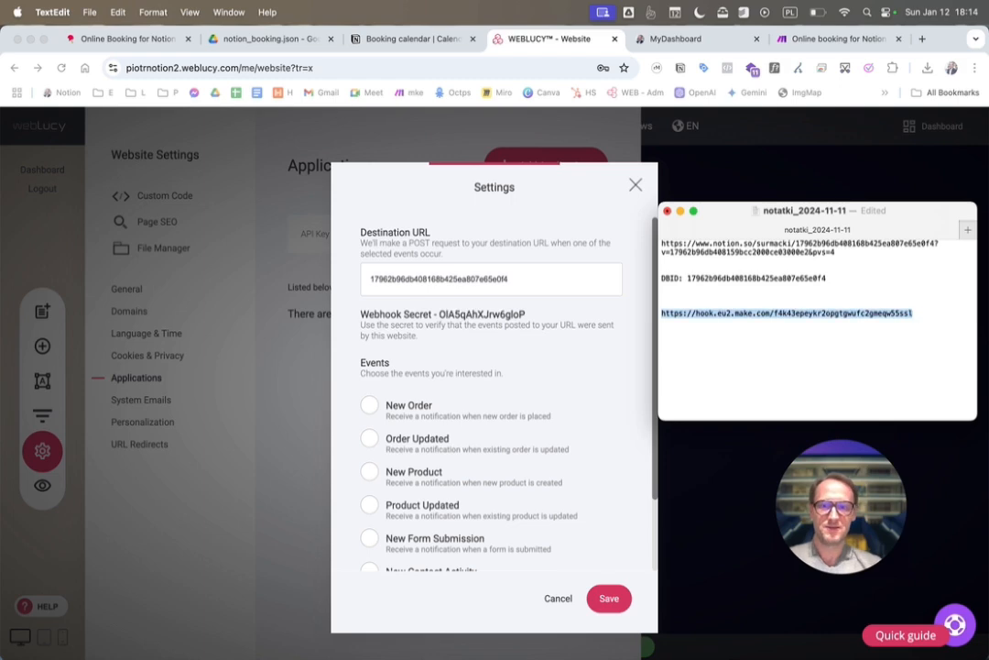
key("super+Tab")
key("super+a")
key("super+v")
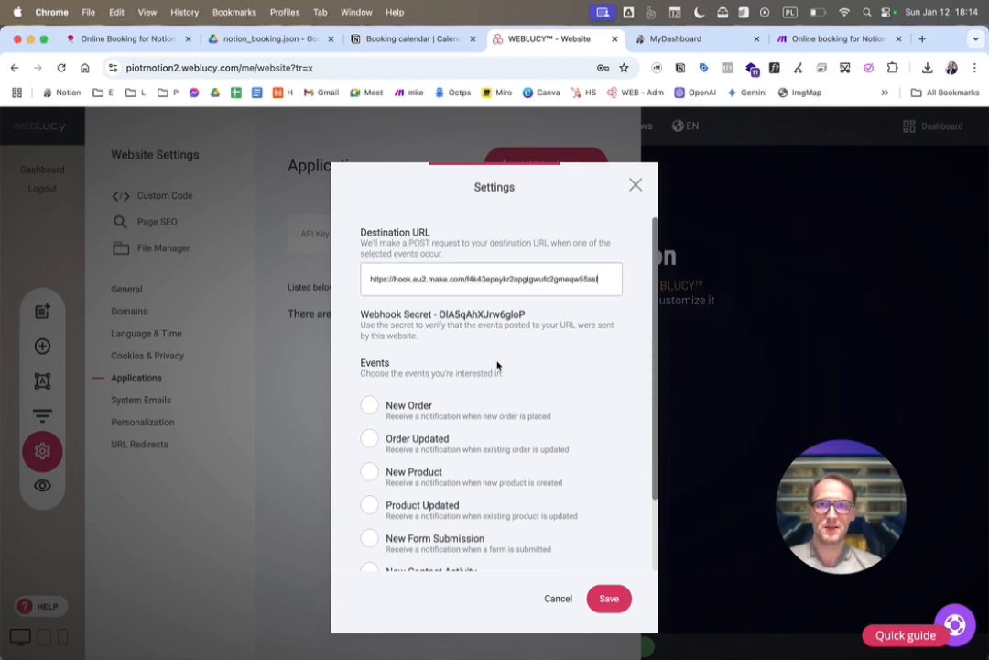
Enable the New Form Submission event for the webhook, save it and close the website settings
scroll(488, 369, "down", 2)
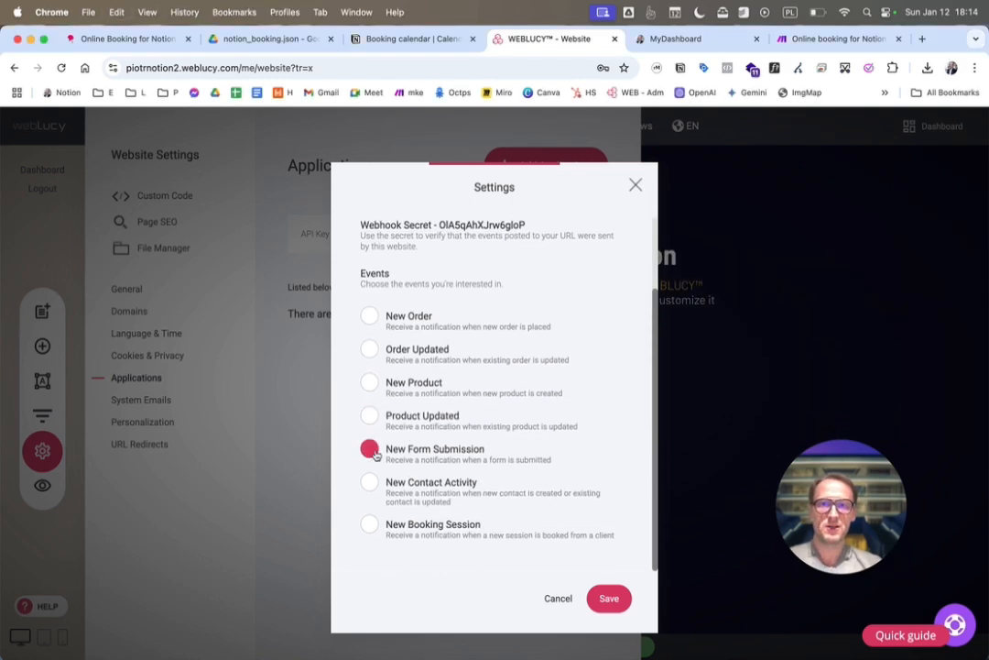
left_click(430, 451)
left_click(609, 598)
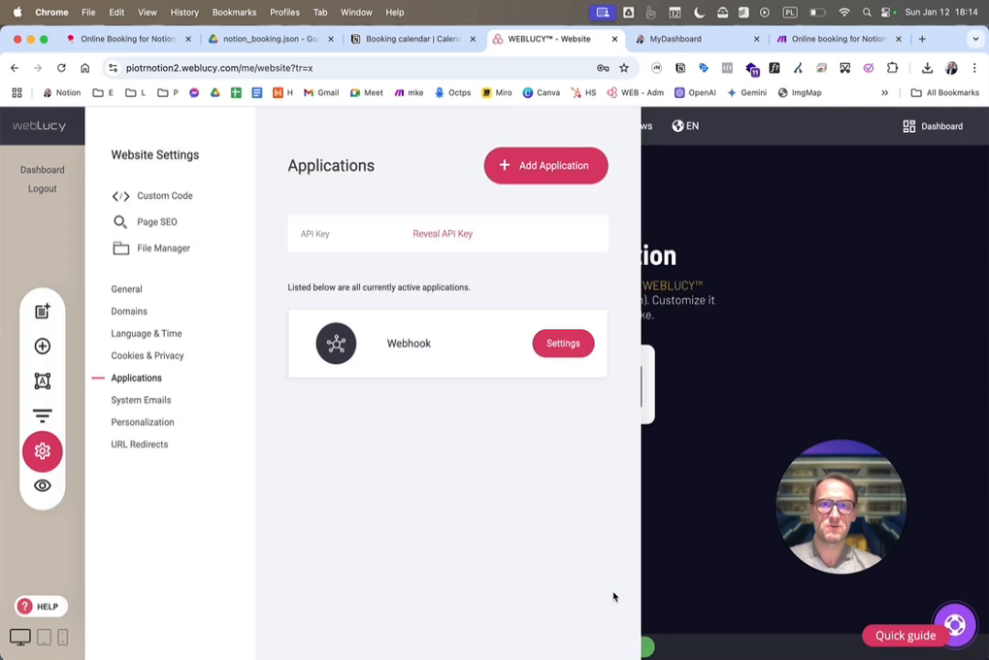
left_click(699, 533)
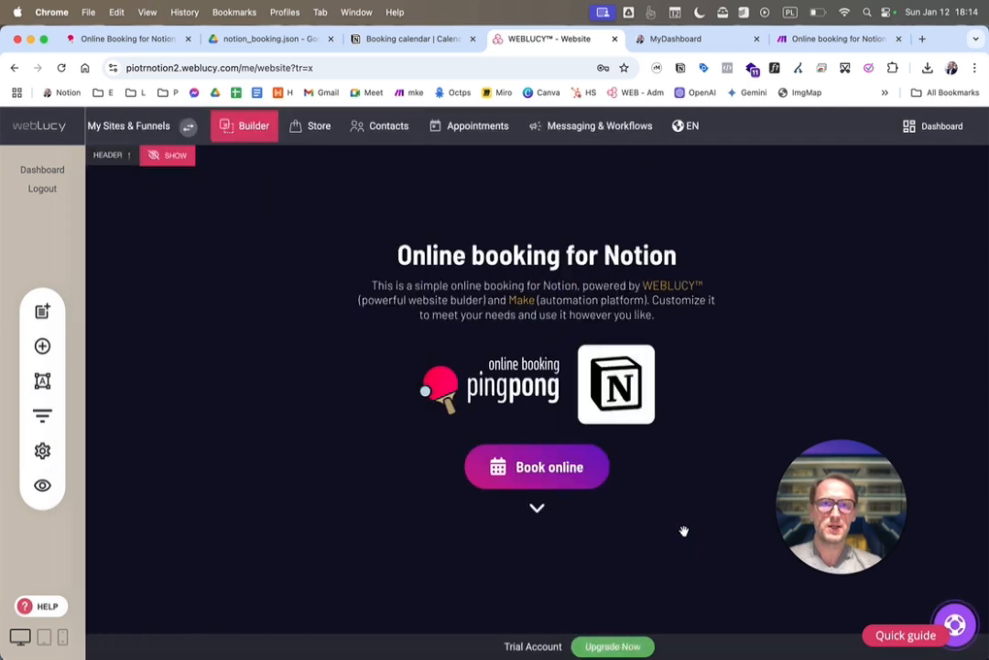
Open the website preview and go to its online booking form
left_click(42, 496)
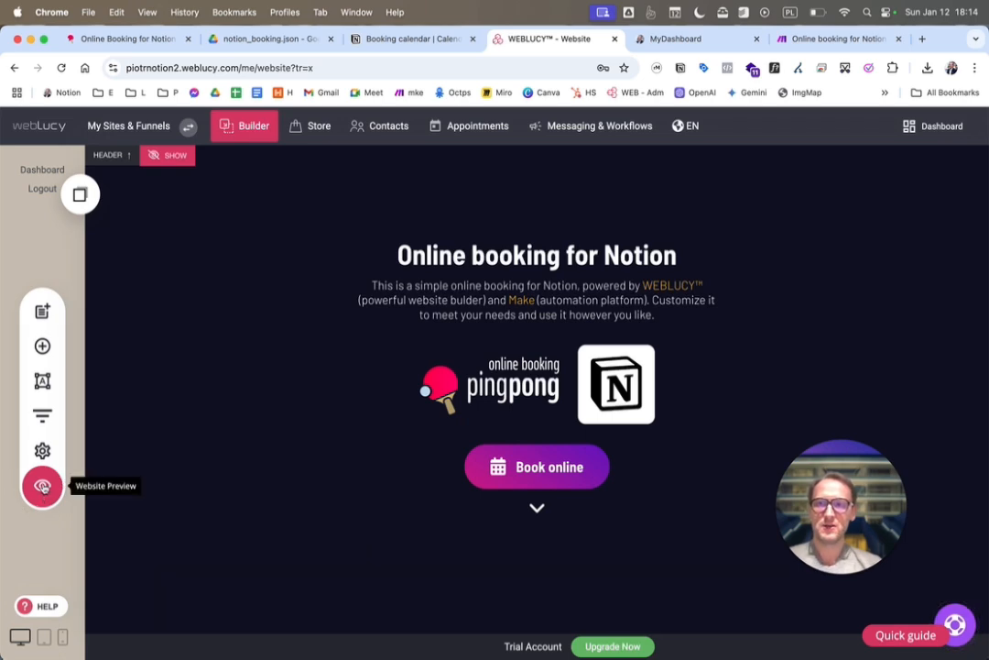
left_click(42, 486)
left_click(458, 140)
left_click(483, 427)
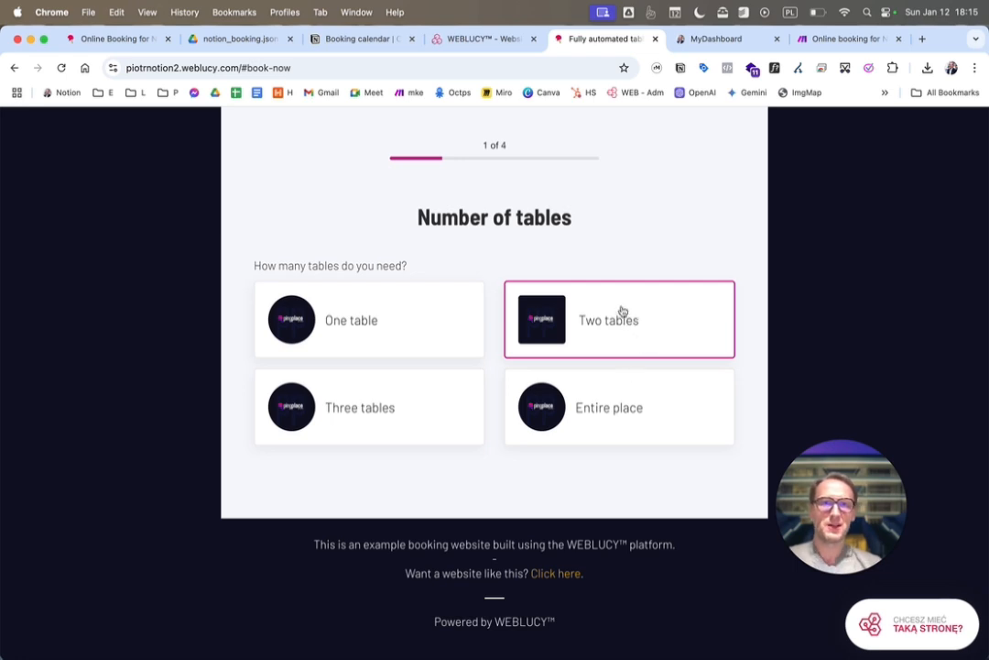
Choose Two tables in the booking form and continue through the table preferences to Customer details
left_click(622, 312)
left_click(603, 339)
left_click(570, 427)
left_click(501, 564)
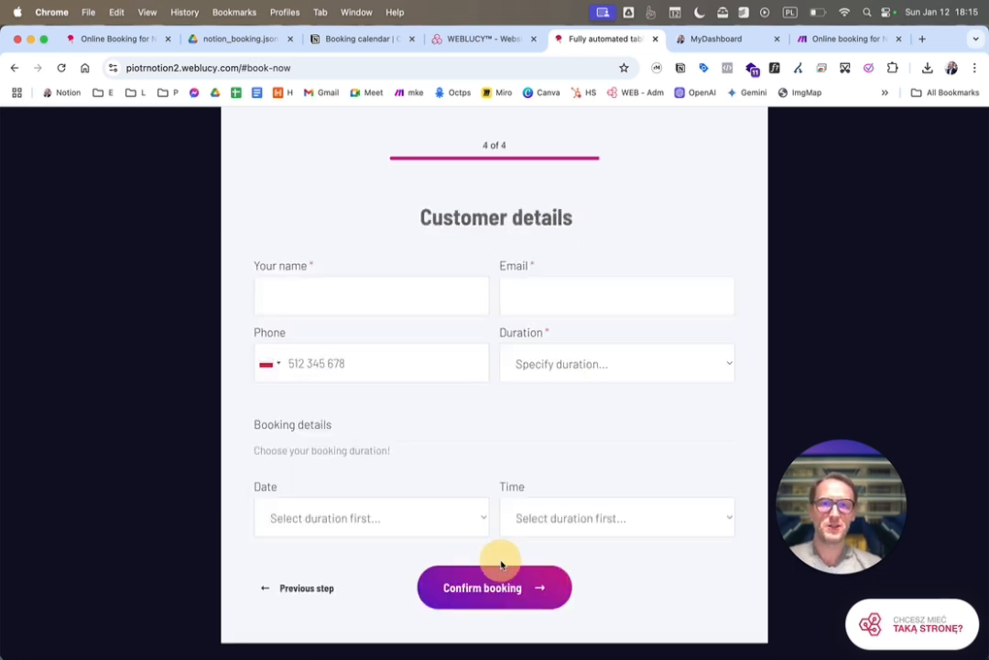
Set the booking duration to 120 minutes and fill in the customer's name and email
left_click(559, 359)
left_click(547, 404)
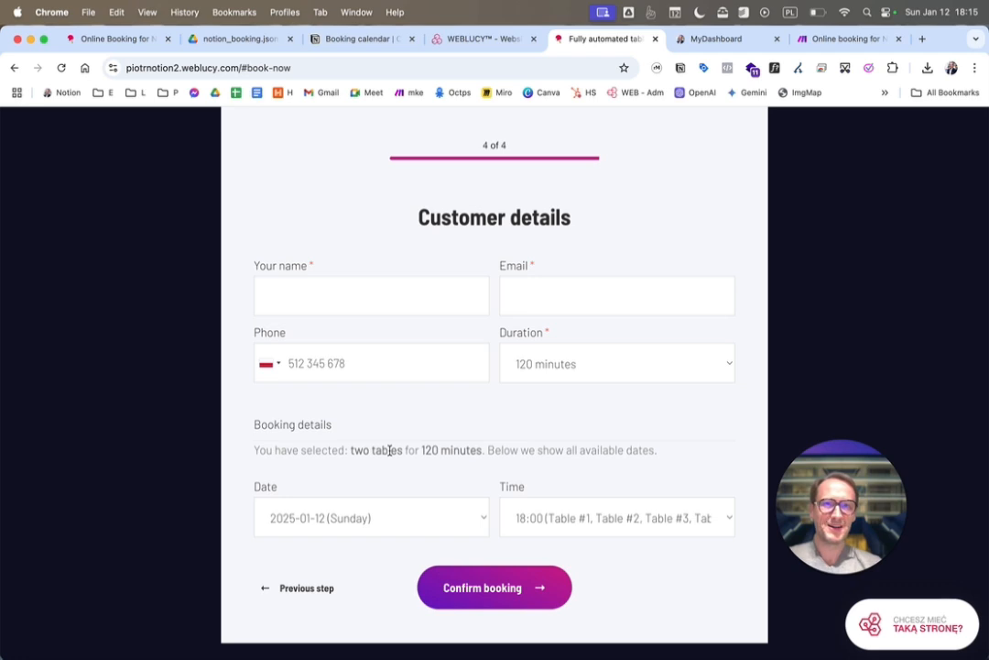
left_click(378, 284)
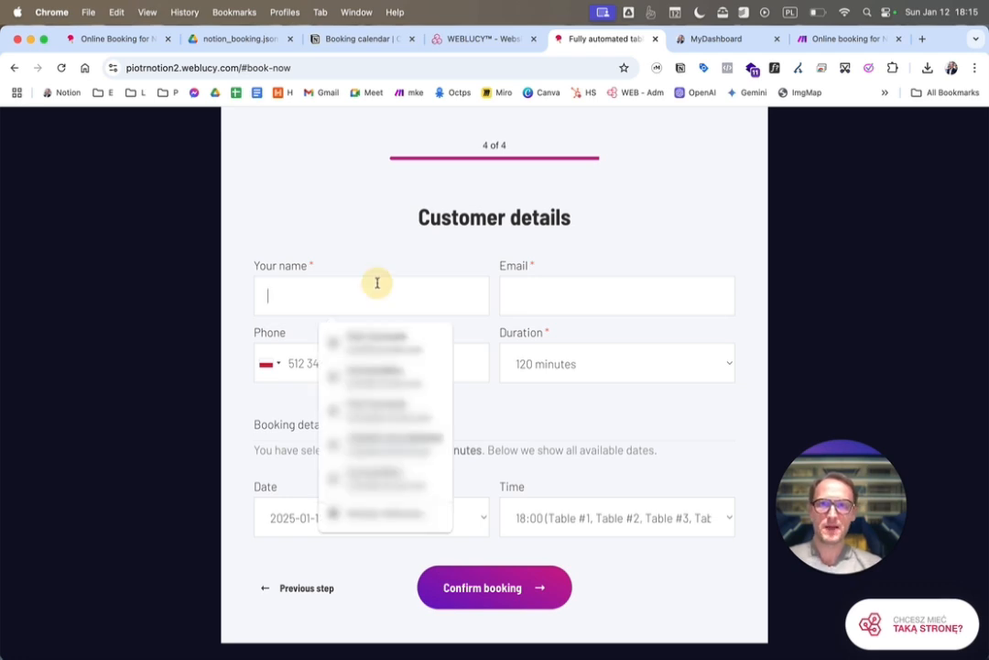
left_click(371, 338)
Set the booking date to 2025-01-14 (Tuesday) and the time to 10:00
left_click(395, 519)
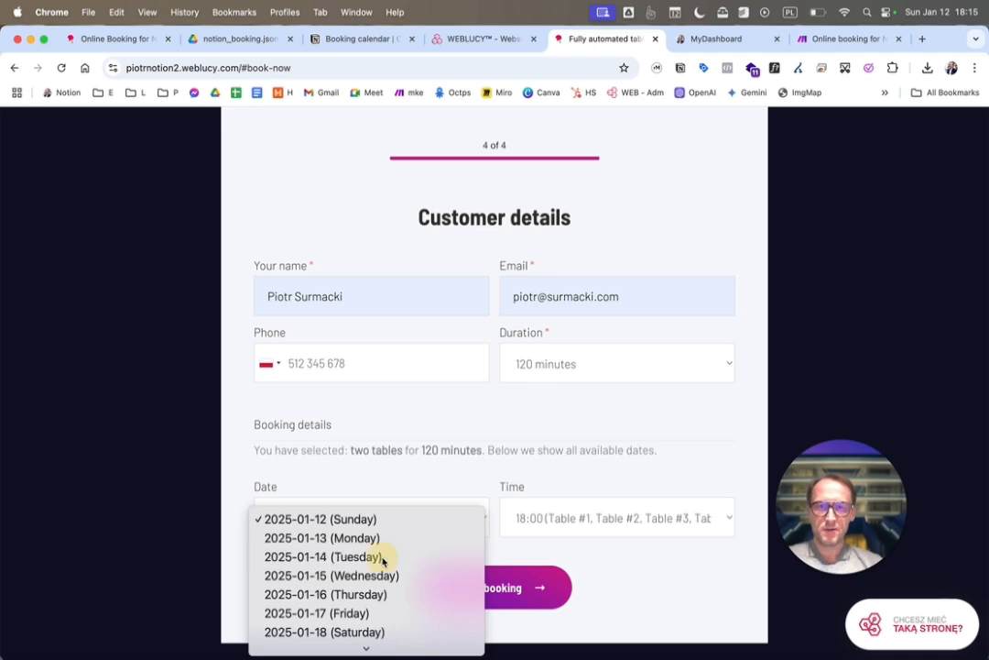
left_click(381, 557)
left_click(590, 518)
left_click(605, 538)
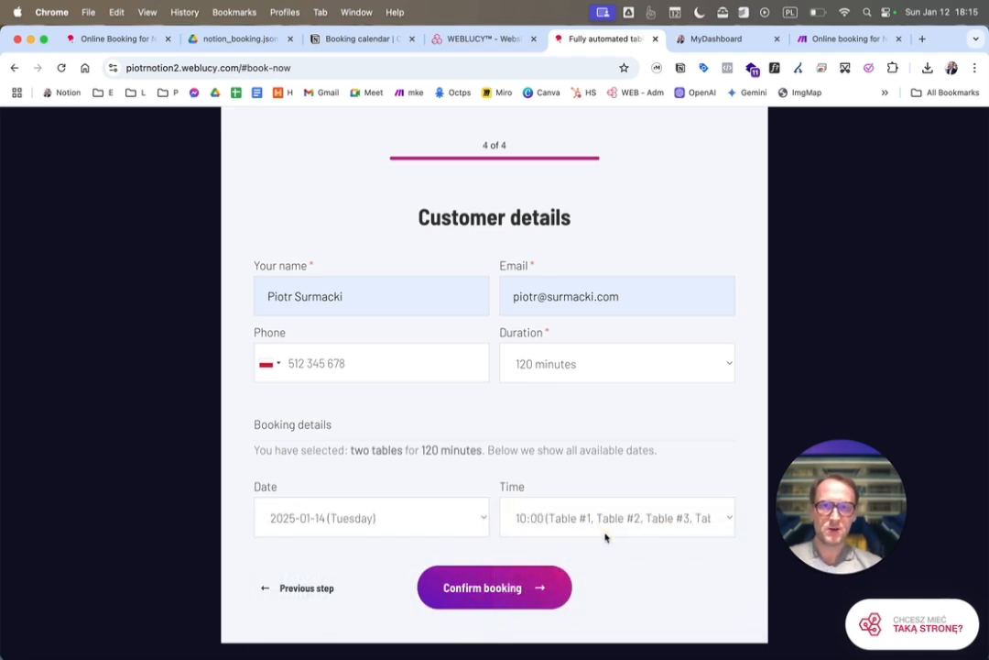
Run the Online booking for Notion scenario once in Make and confirm the booking on the website
left_click(823, 40)
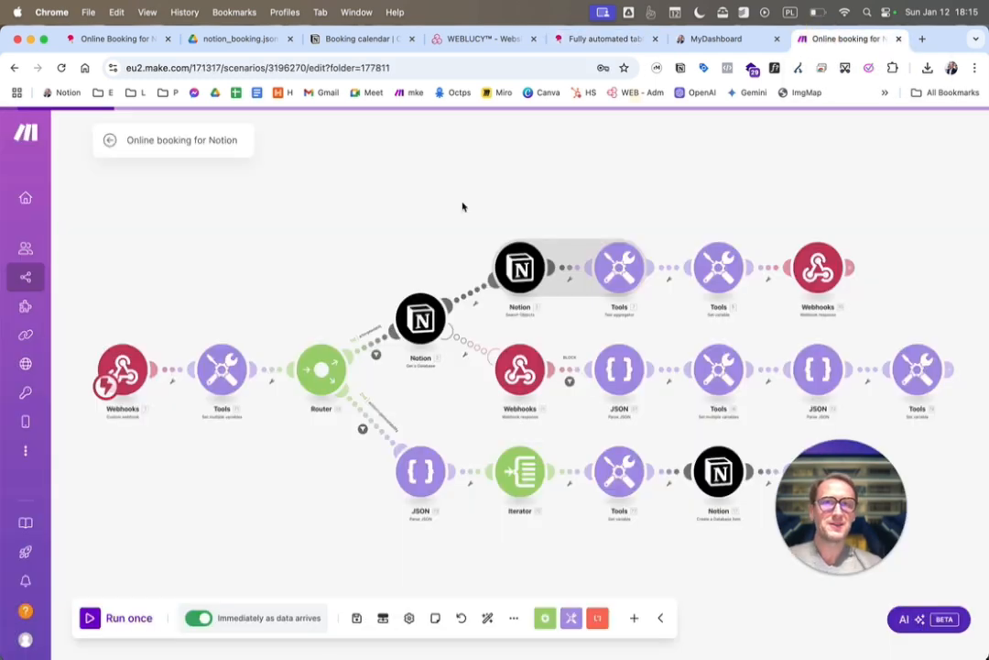
left_click(89, 623)
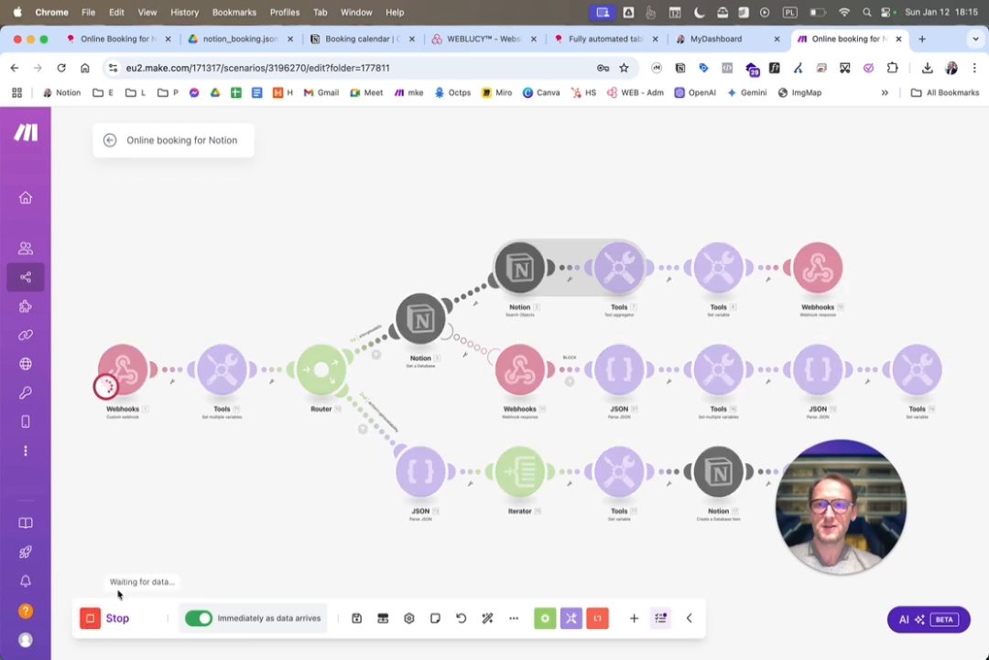
left_click(581, 41)
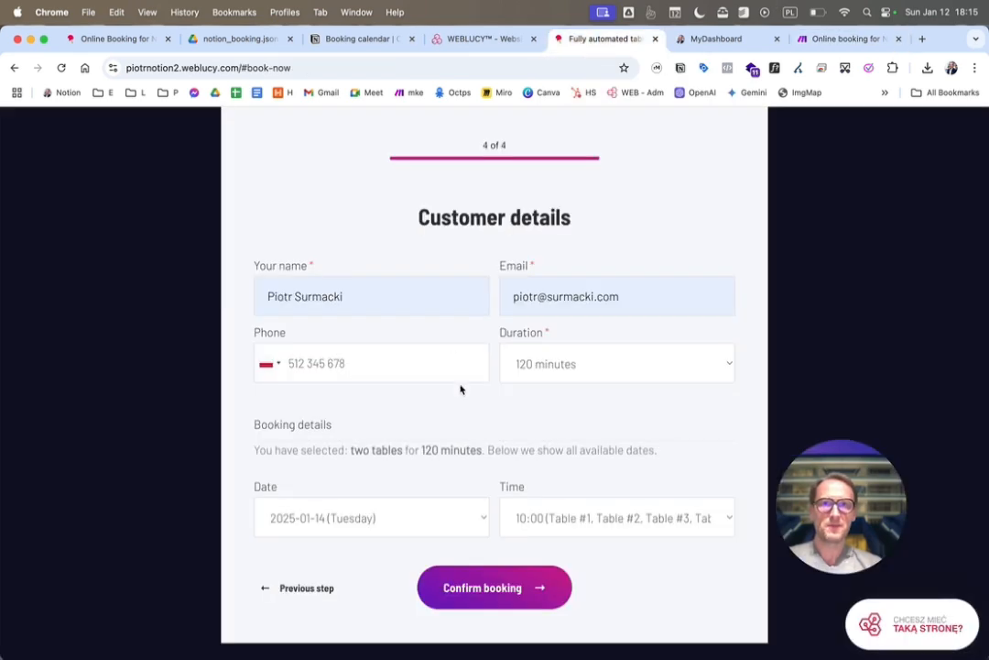
left_click(480, 589)
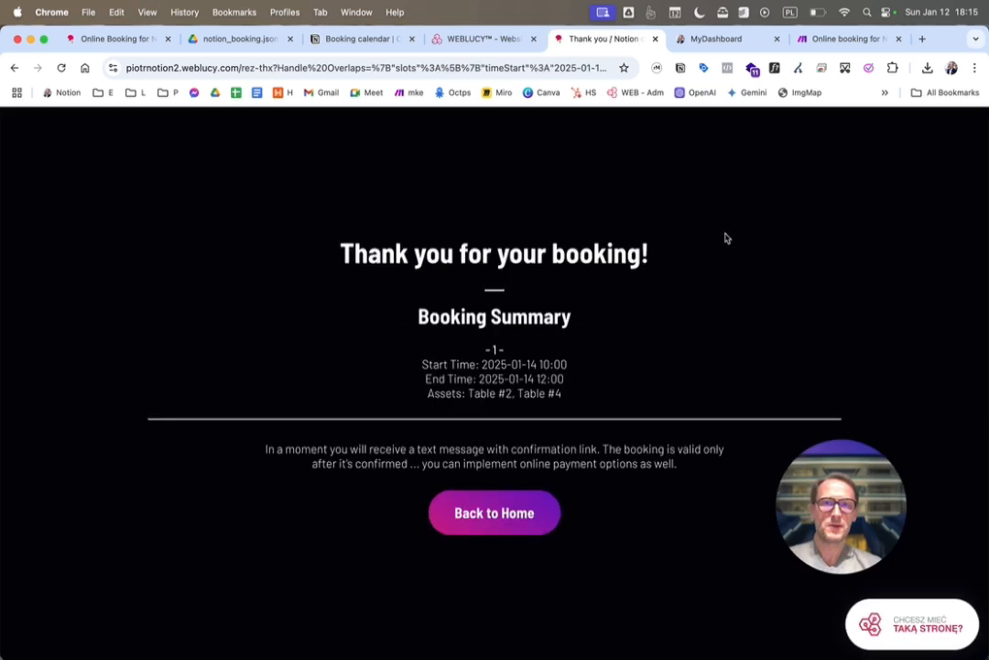
Check the scenario run in Make and look up the booking on January 14 in Notion's Booking calendar
left_click(849, 39)
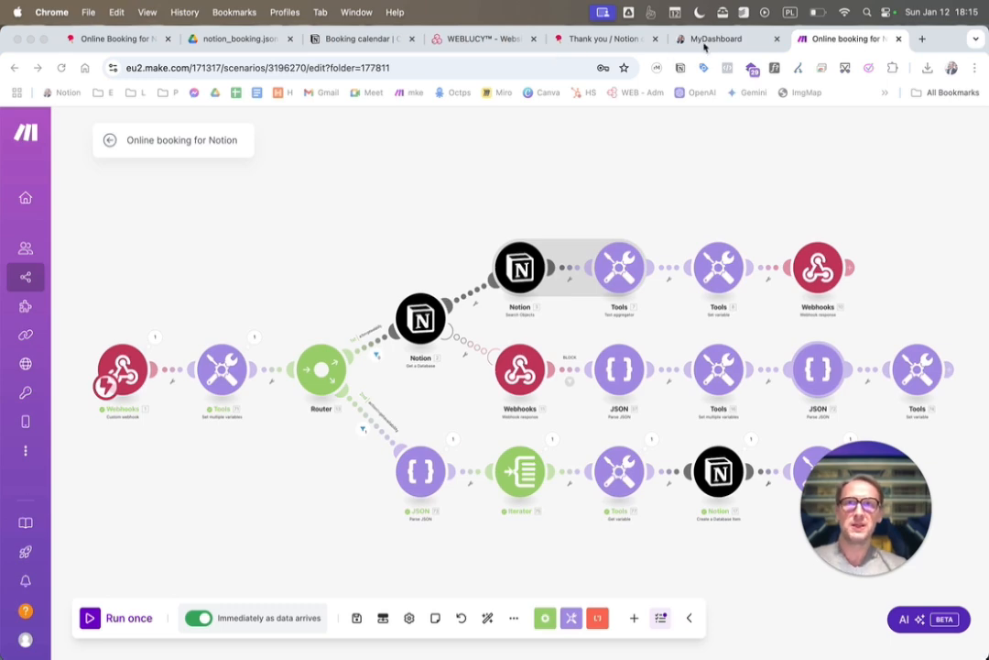
left_click(357, 39)
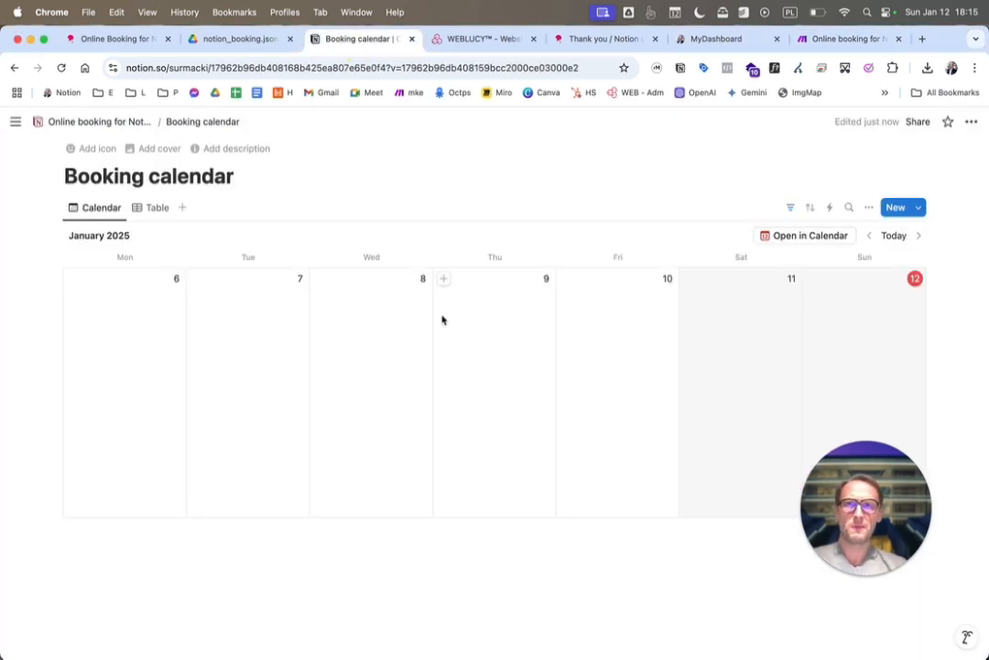
left_click(919, 236)
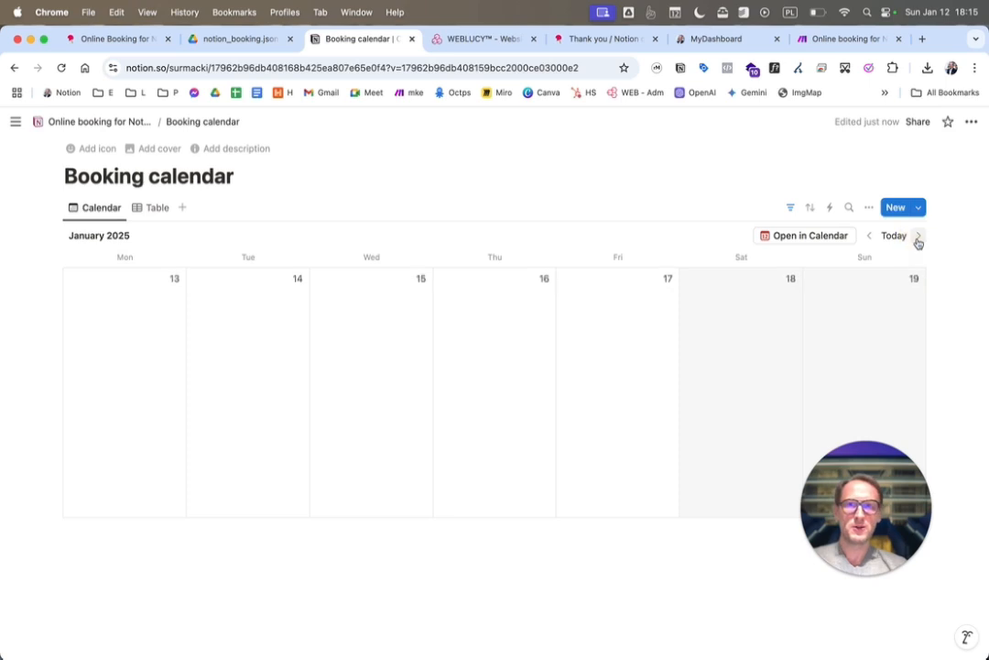
left_click(917, 236)
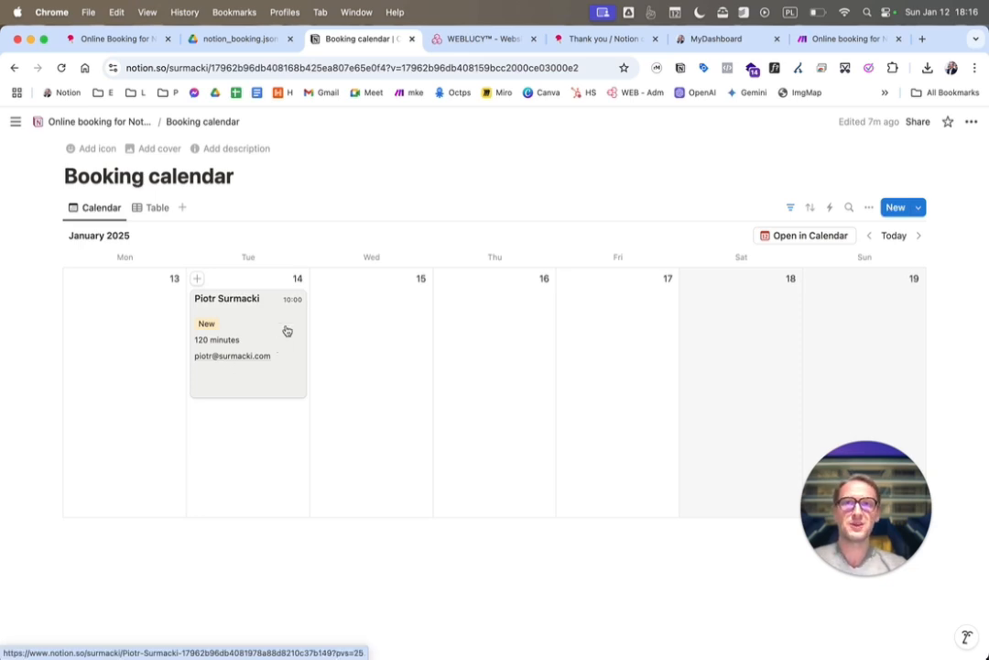
Open the parent Online booking for Notion page and show its Booking calendar in the Table view
left_click(108, 122)
scroll(368, 380, "down", 5)
left_click(154, 238)
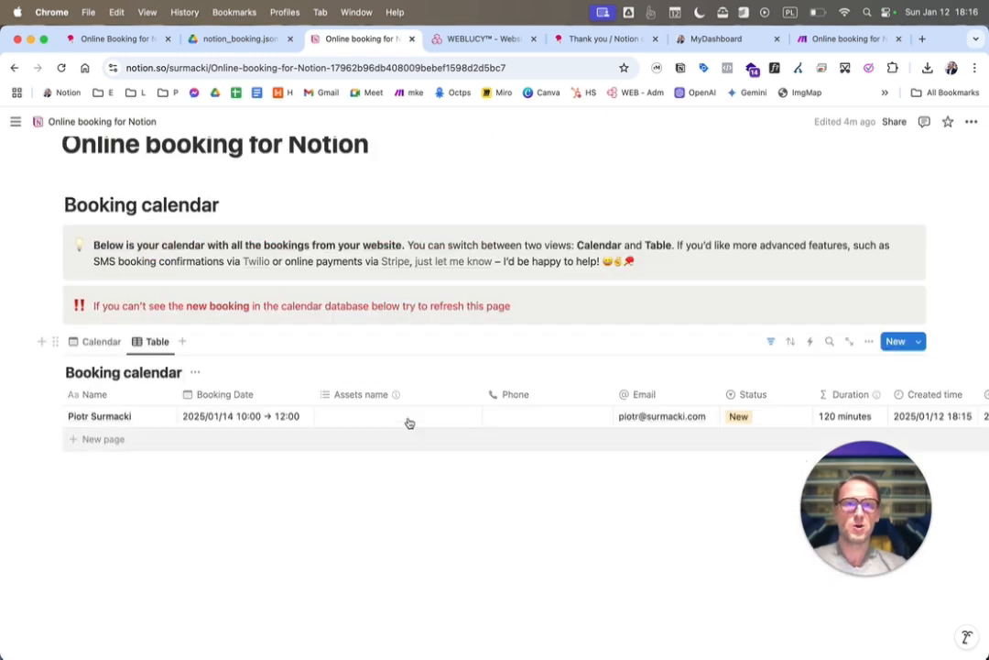
Examine the options of the Assets name property, including where to add a new one and edit Table #1
left_click(361, 395)
left_click(366, 444)
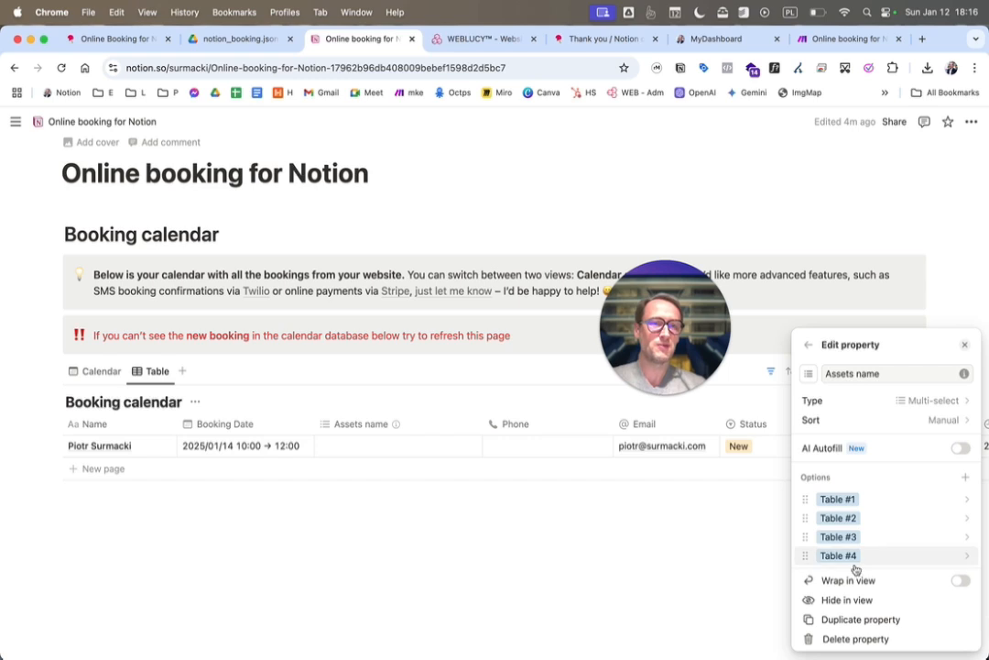
left_click(966, 480)
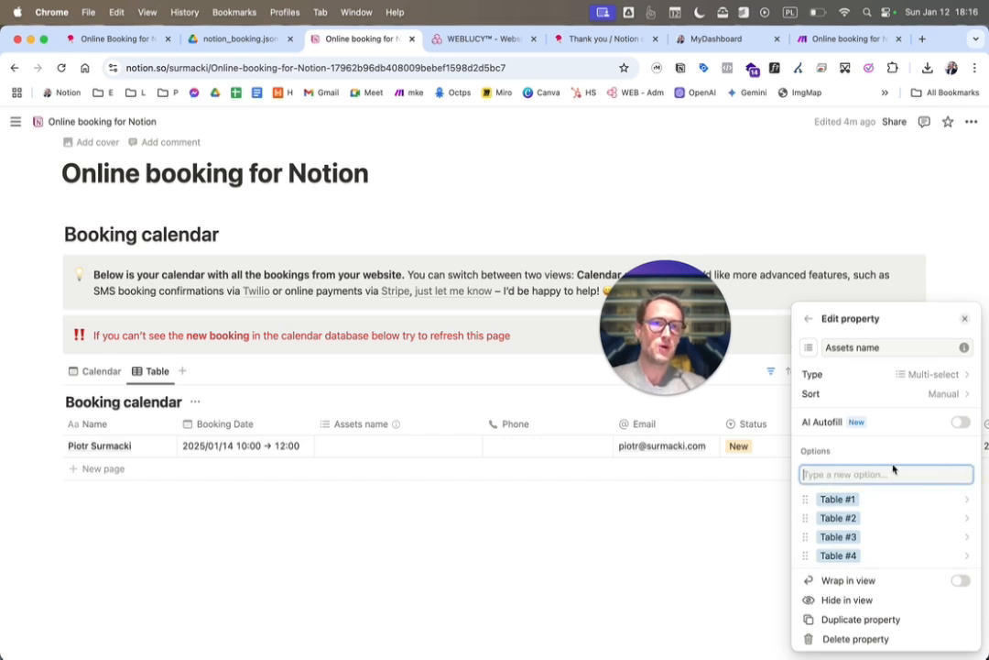
left_click(879, 503)
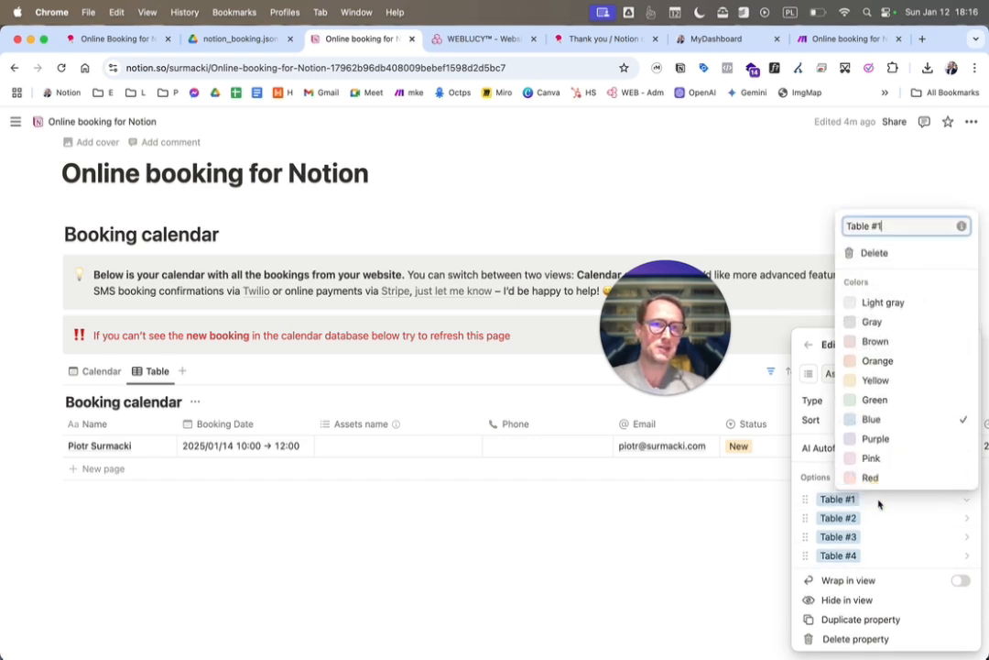
left_click(828, 470)
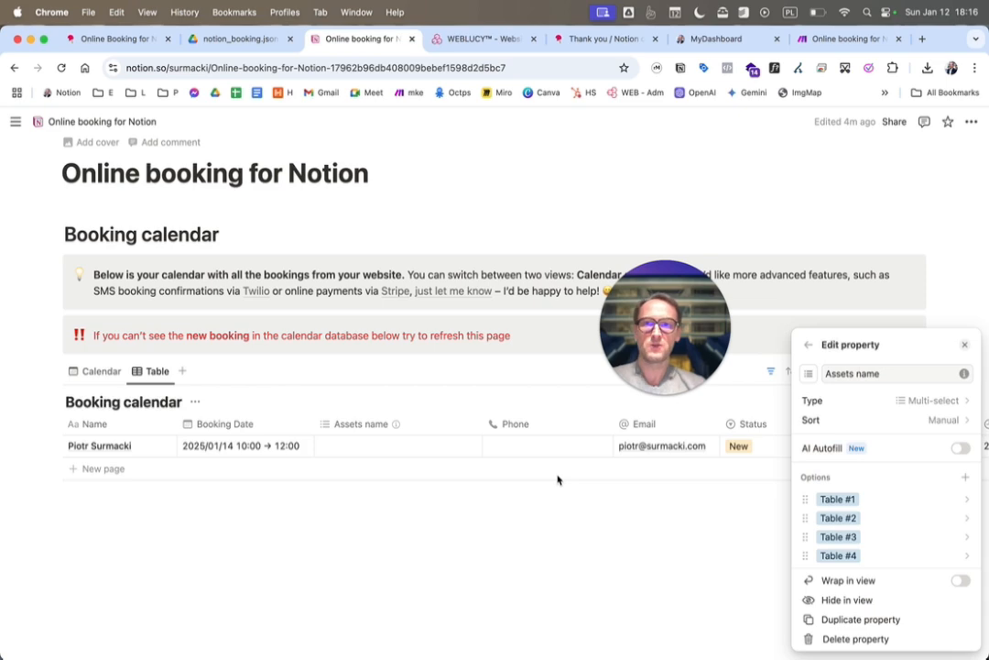
left_click(429, 336)
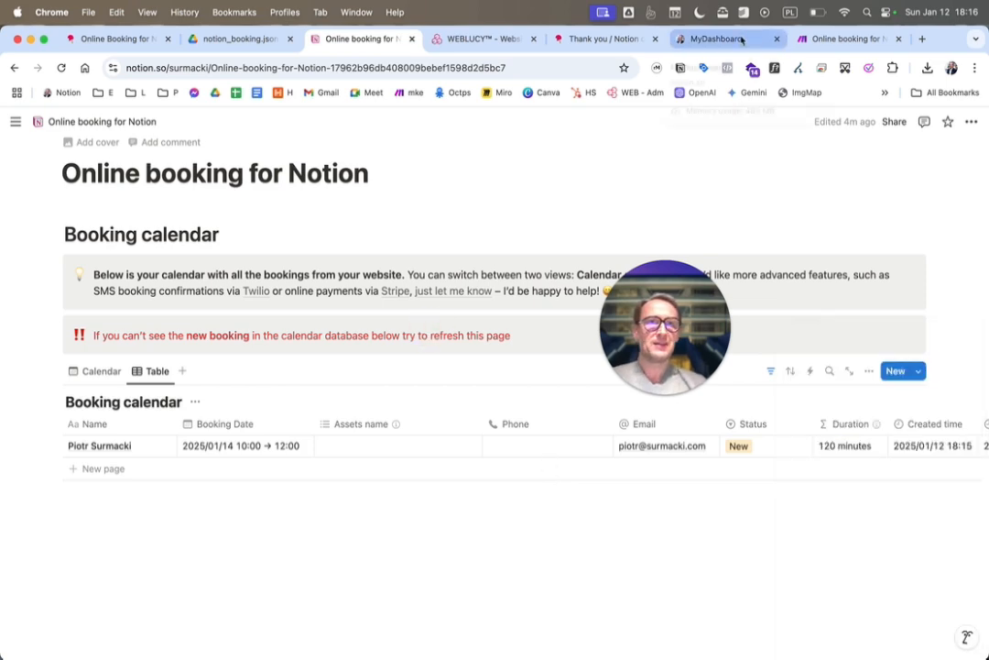
Return to the WEBLUCY builder and examine the options in the booking quiz's Number of tables step
left_click(481, 39)
scroll(412, 439, "down", 5)
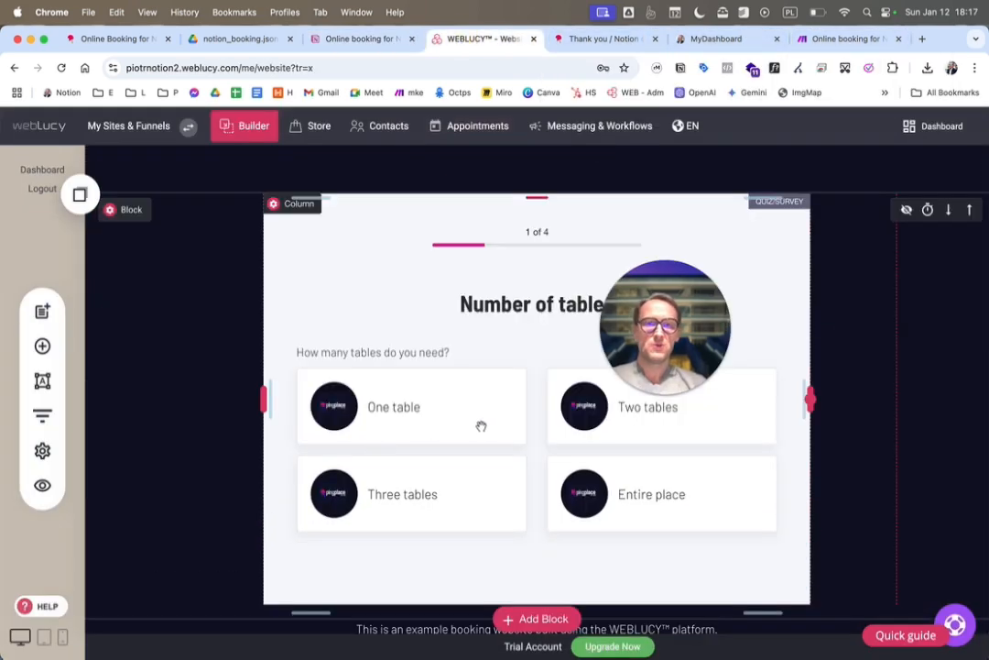
left_click(383, 408)
left_click(298, 175)
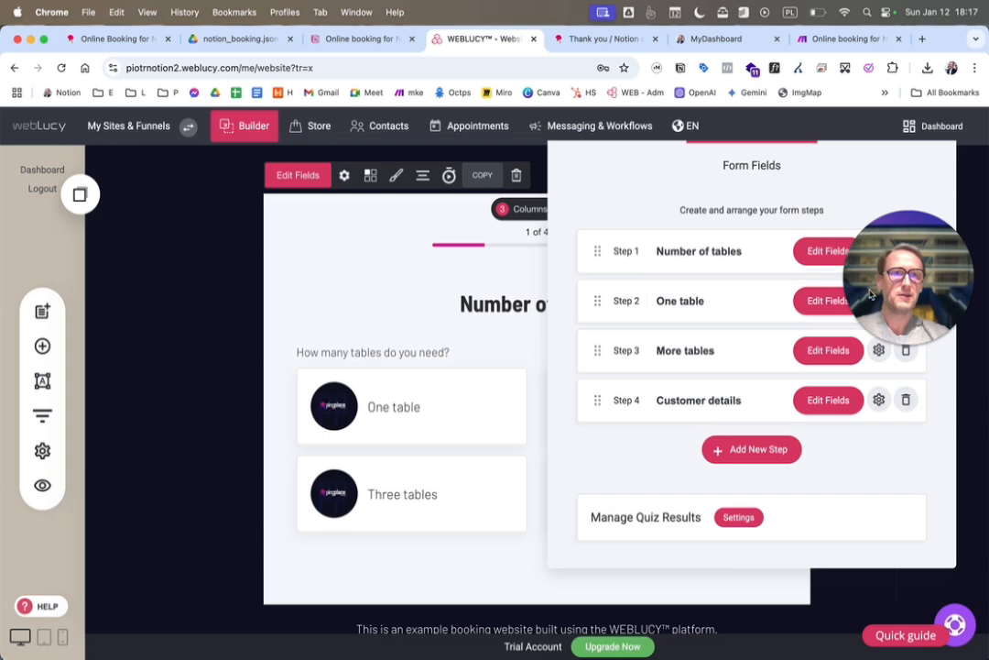
left_click(813, 263)
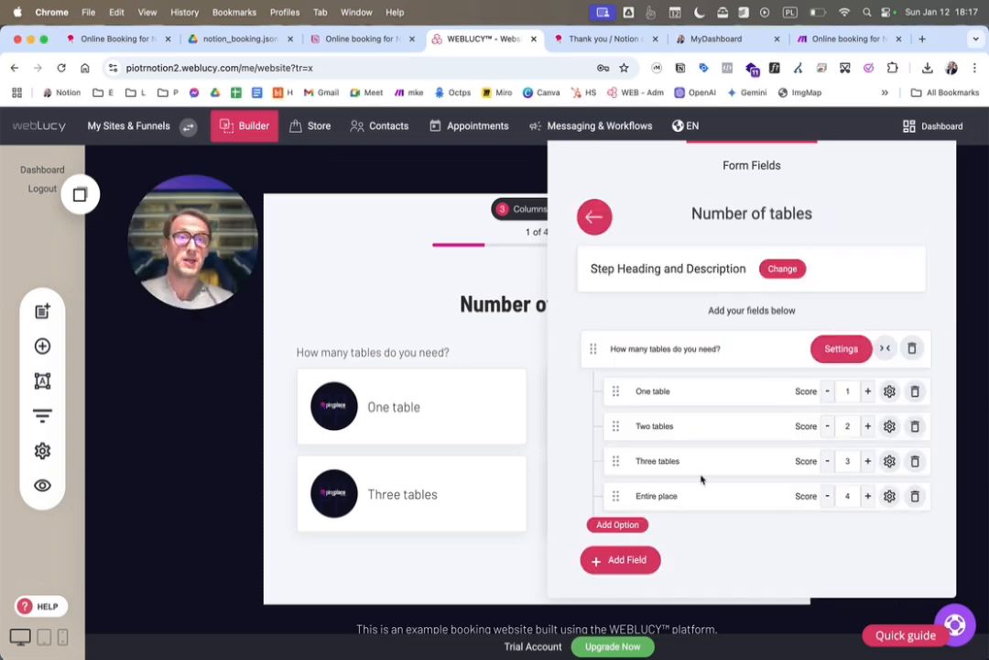
left_click(417, 389)
Examine the fields of the quiz's One table and More tables steps
mouse_move(318, 241)
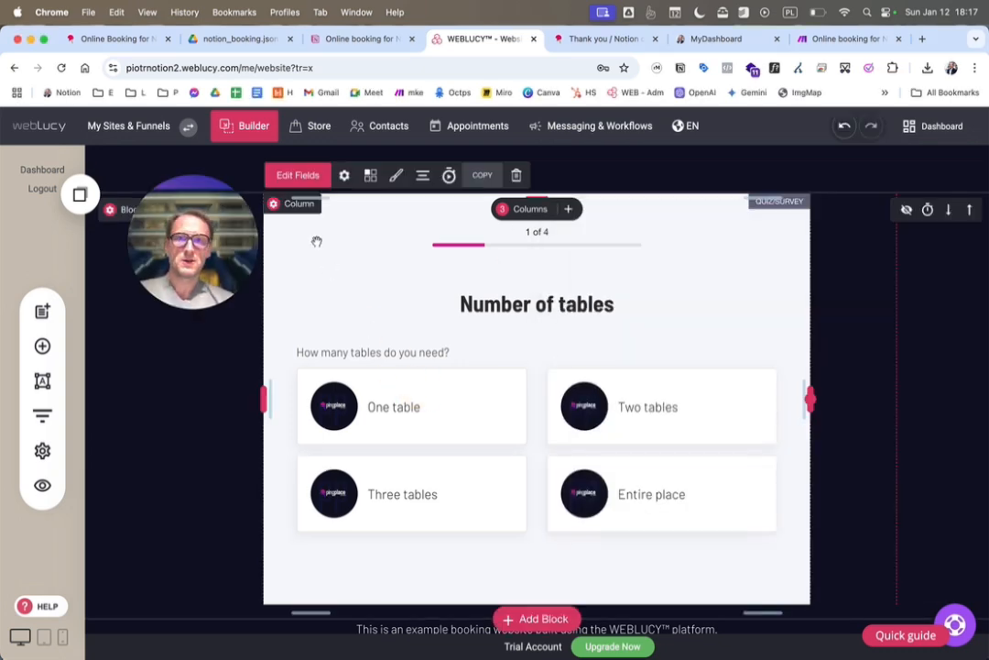
left_click(302, 175)
left_click(824, 303)
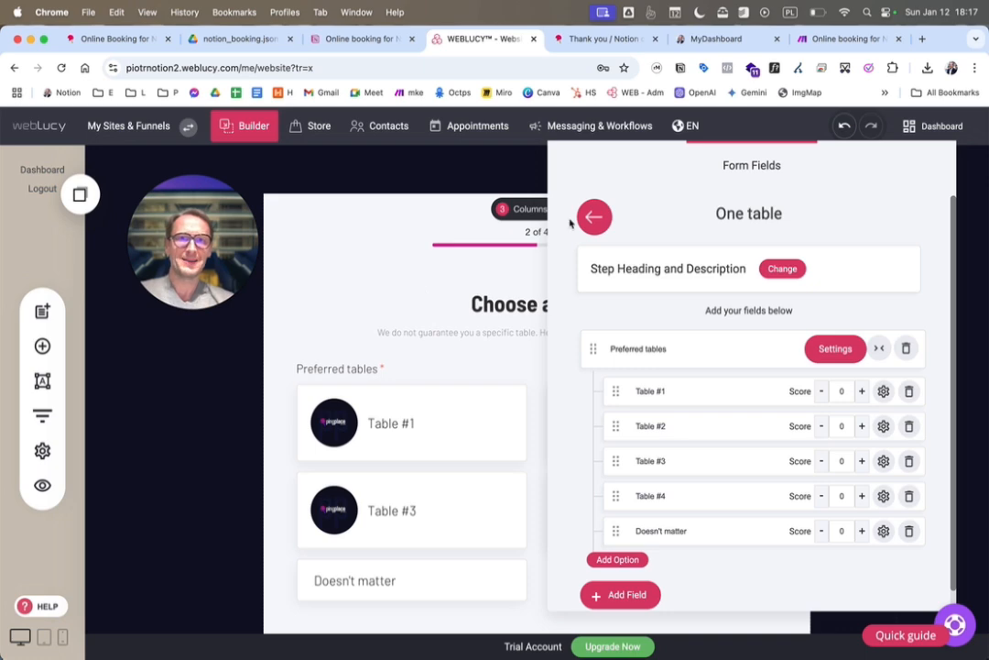
left_click(604, 214)
left_click(821, 351)
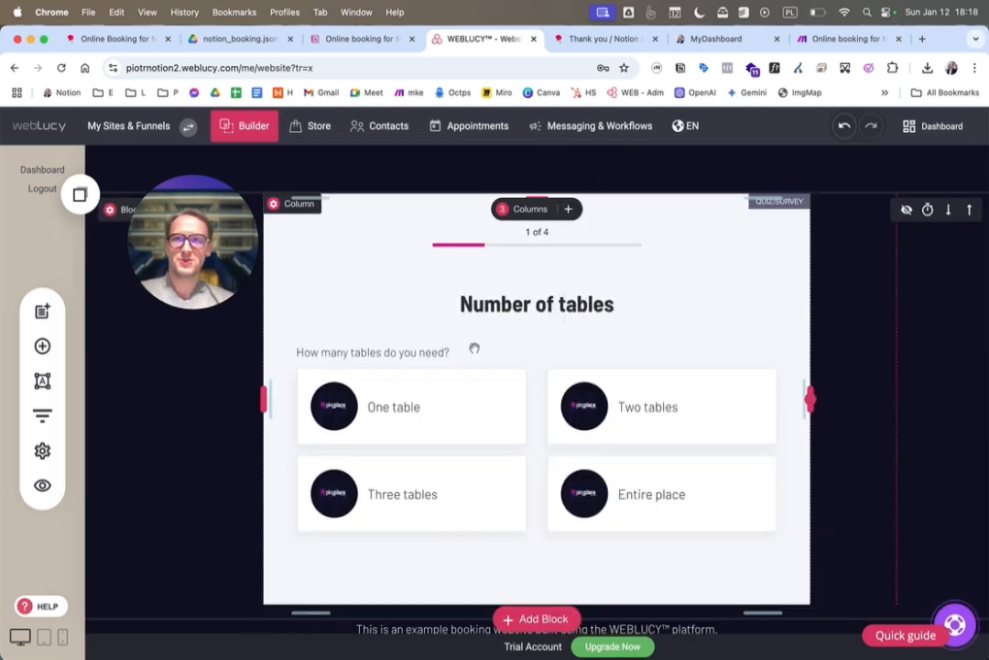